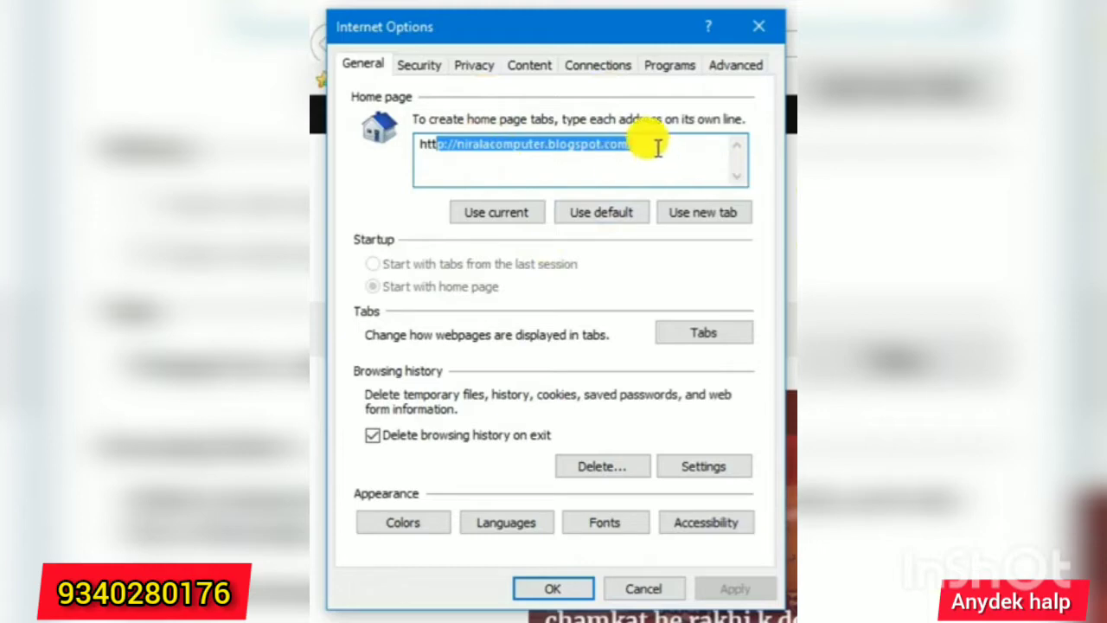
Open the Internet zone's custom security level settings from the Security tab.
click(421, 65)
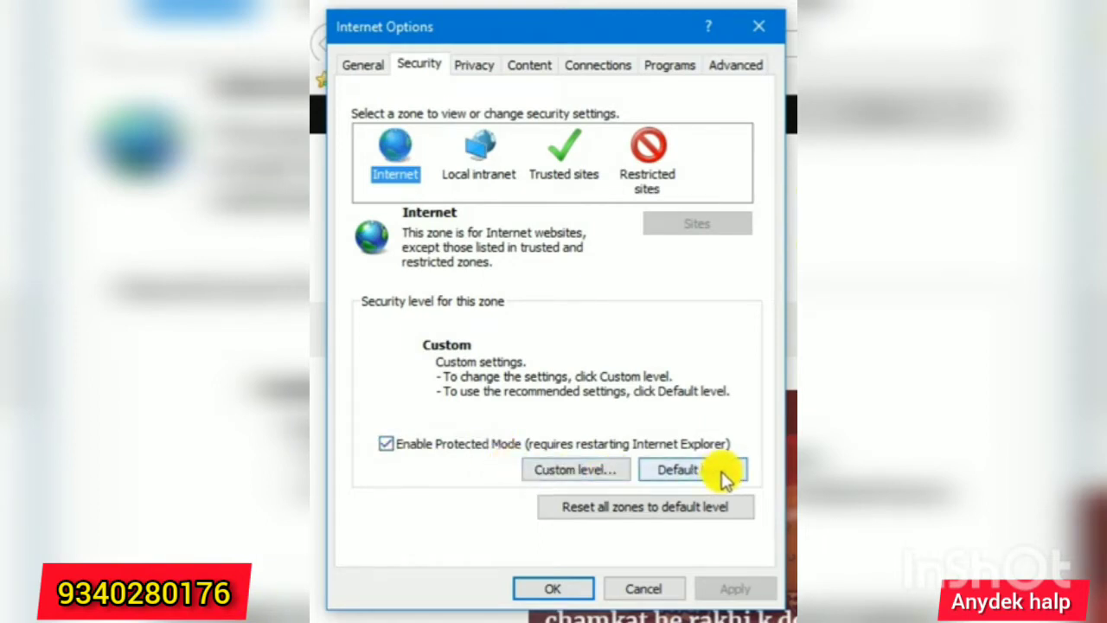
click(586, 471)
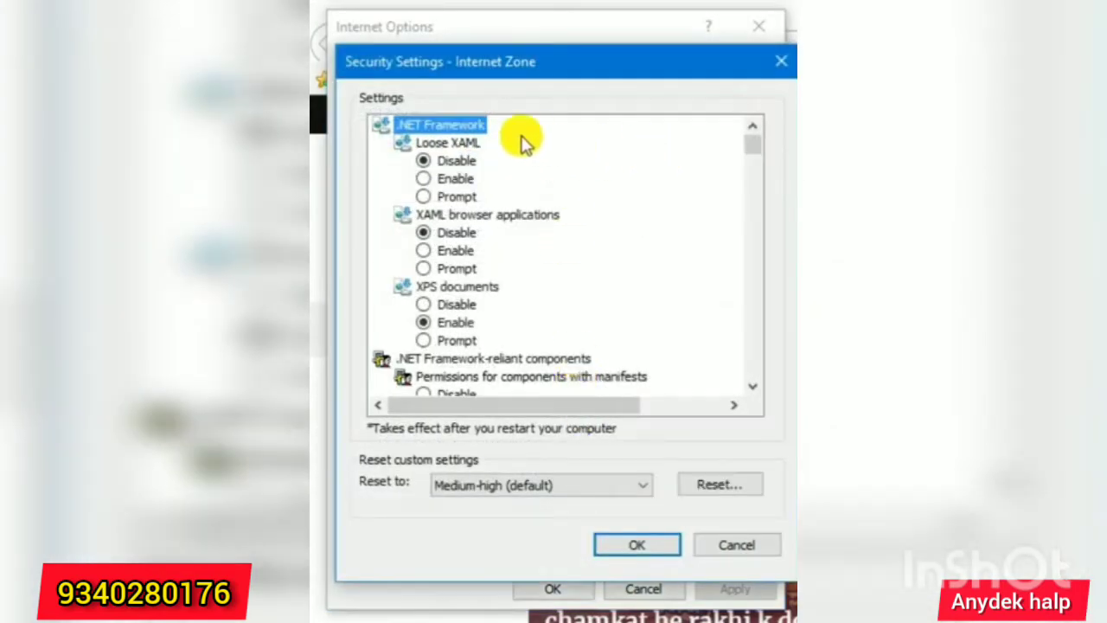
Scroll the .NET Framework settings and set XAML browser applications to Disable.
drag(752, 147, 737, 121)
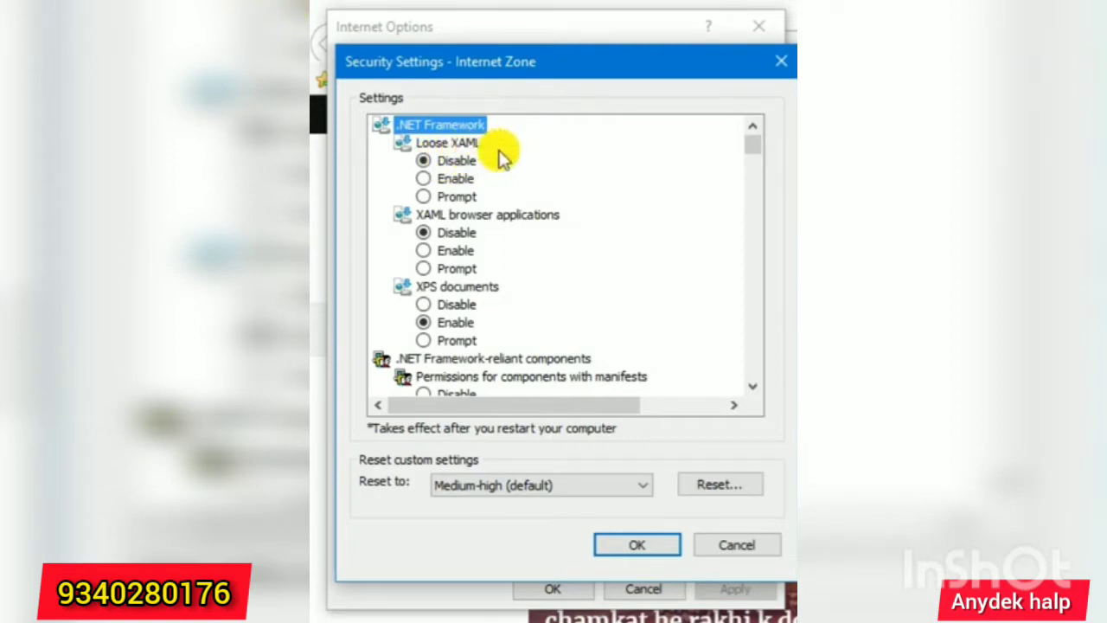
click(449, 230)
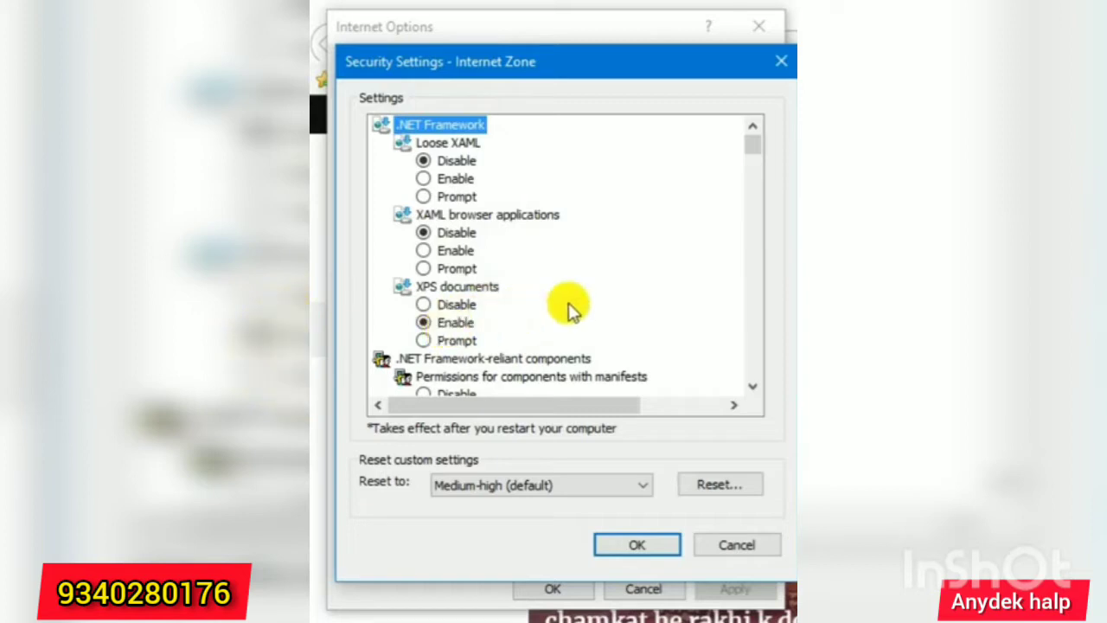
scroll(749, 389, down, 1)
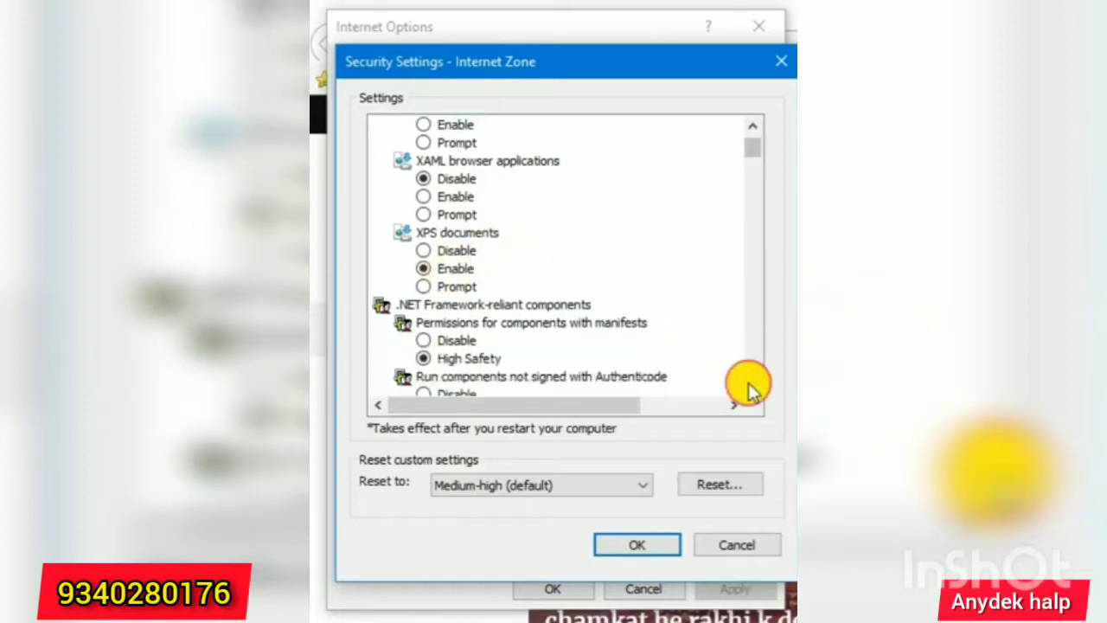
scroll(750, 387, down, 3)
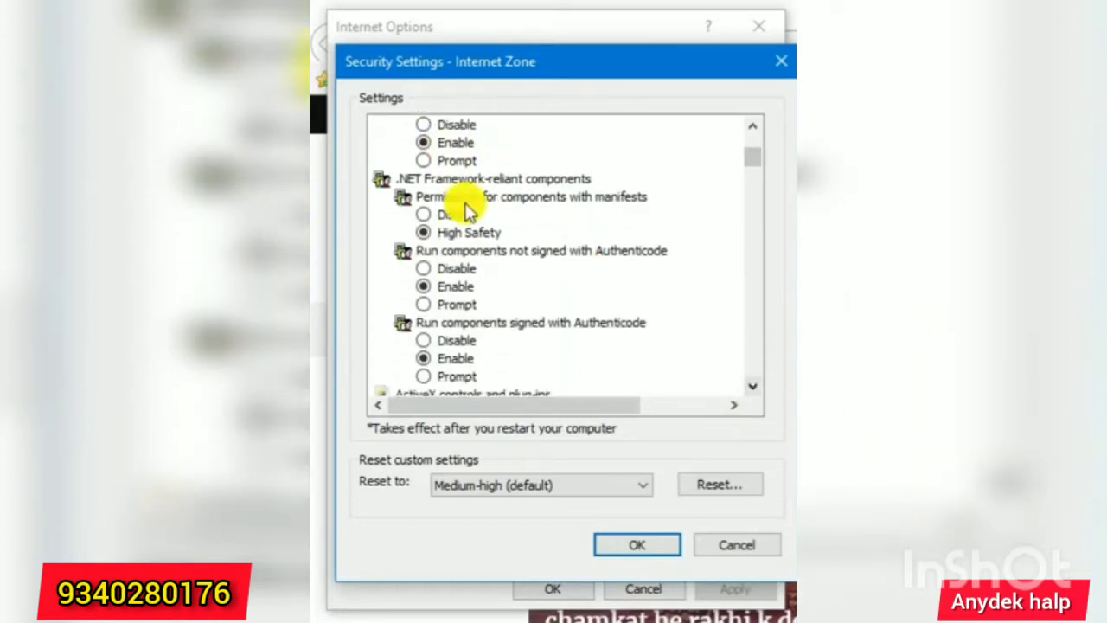
scroll(752, 385, down, 1)
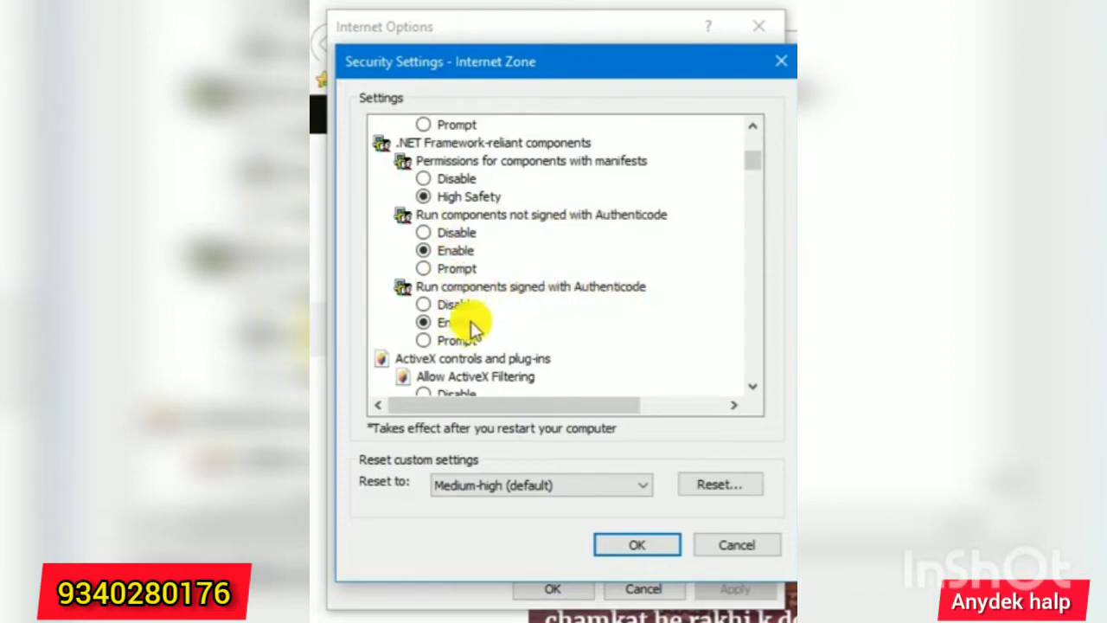
click(752, 387)
click(752, 386)
click(751, 389)
click(751, 390)
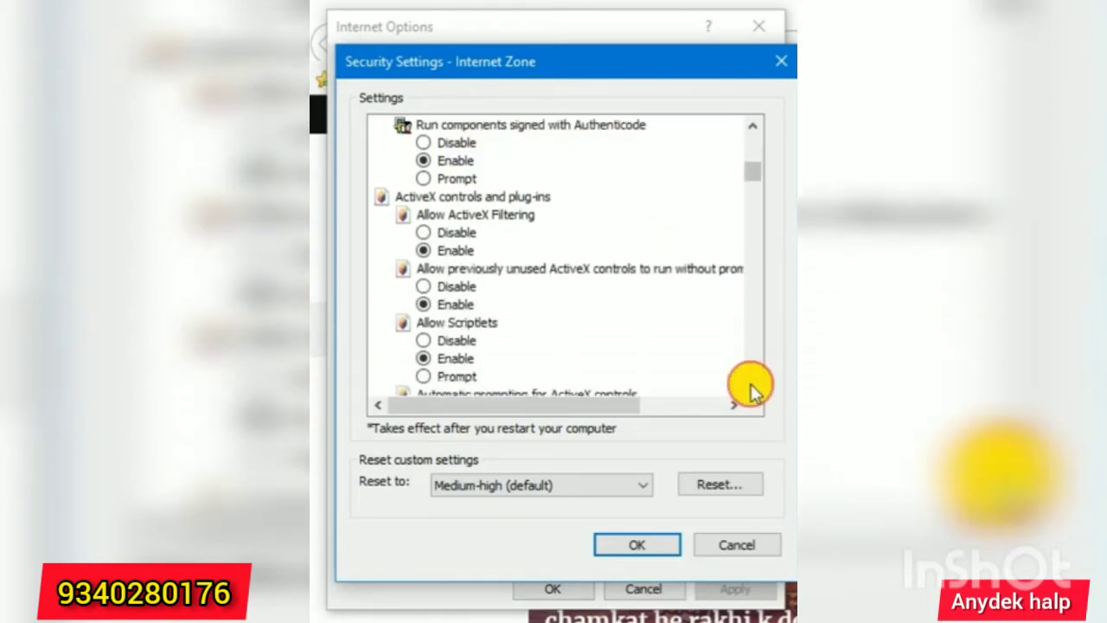
click(751, 389)
click(751, 390)
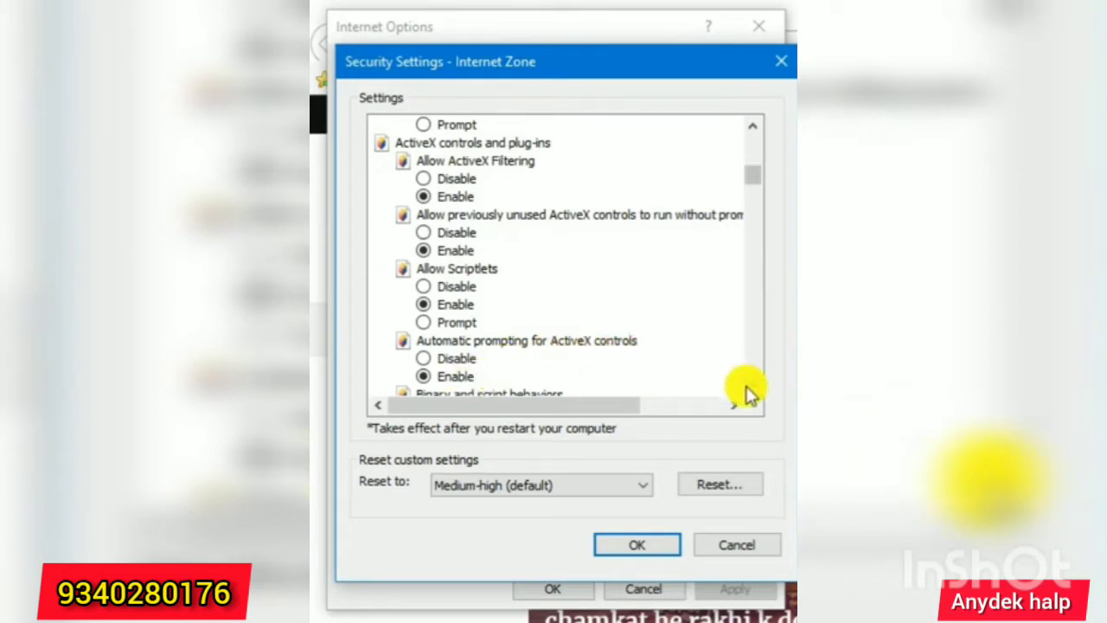
scroll(748, 390, down, 1)
scroll(755, 390, down, 3)
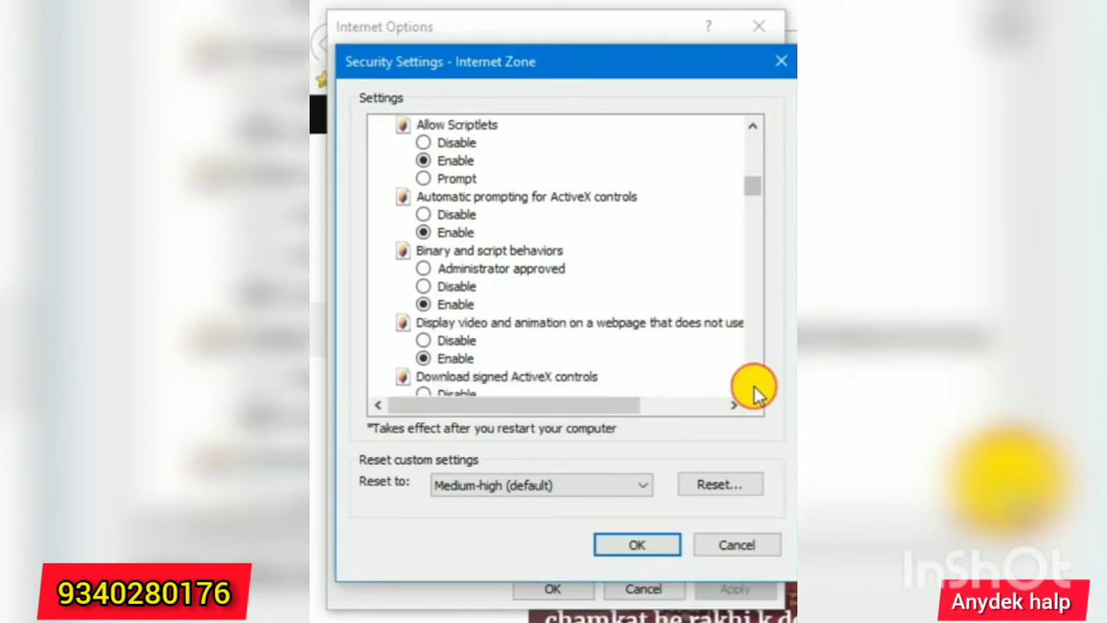
scroll(753, 389, down, 1)
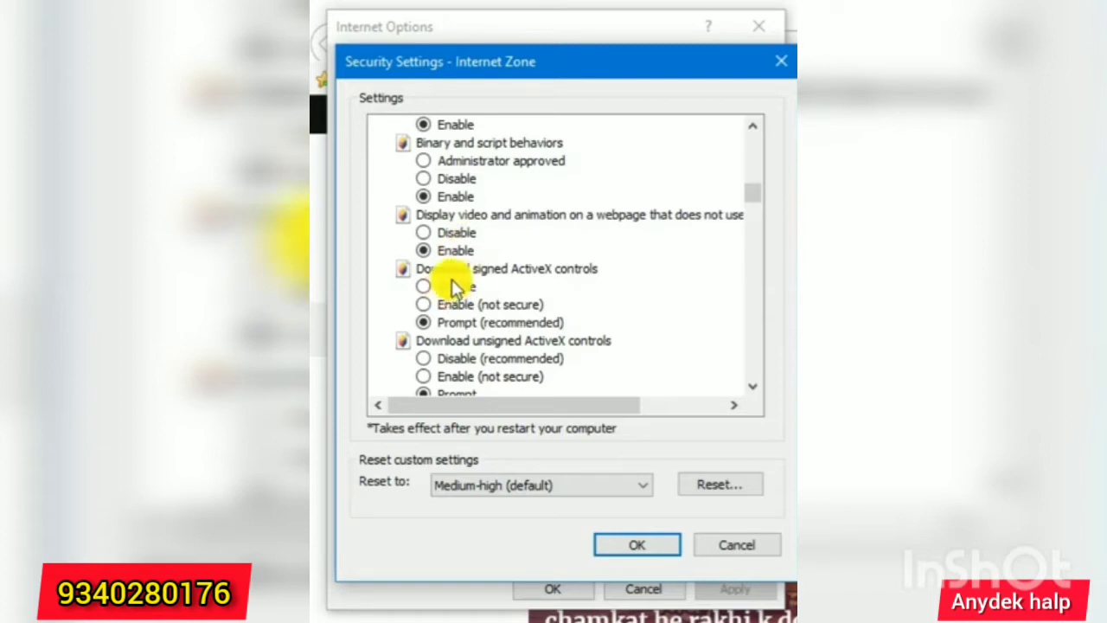
scroll(441, 282, down, 1)
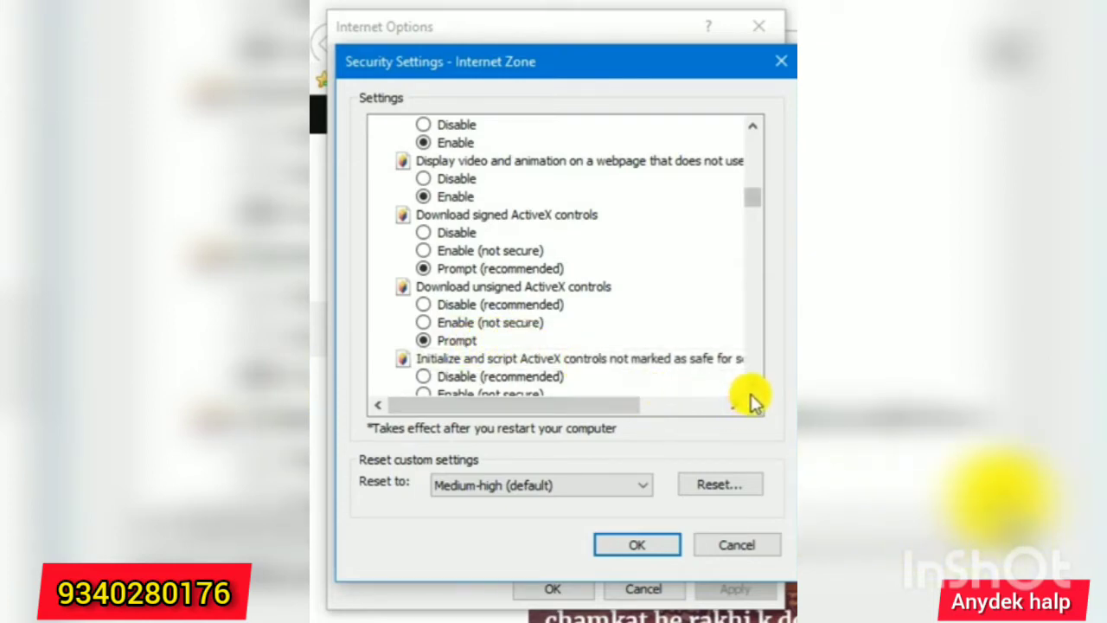
scroll(750, 396, down, 3)
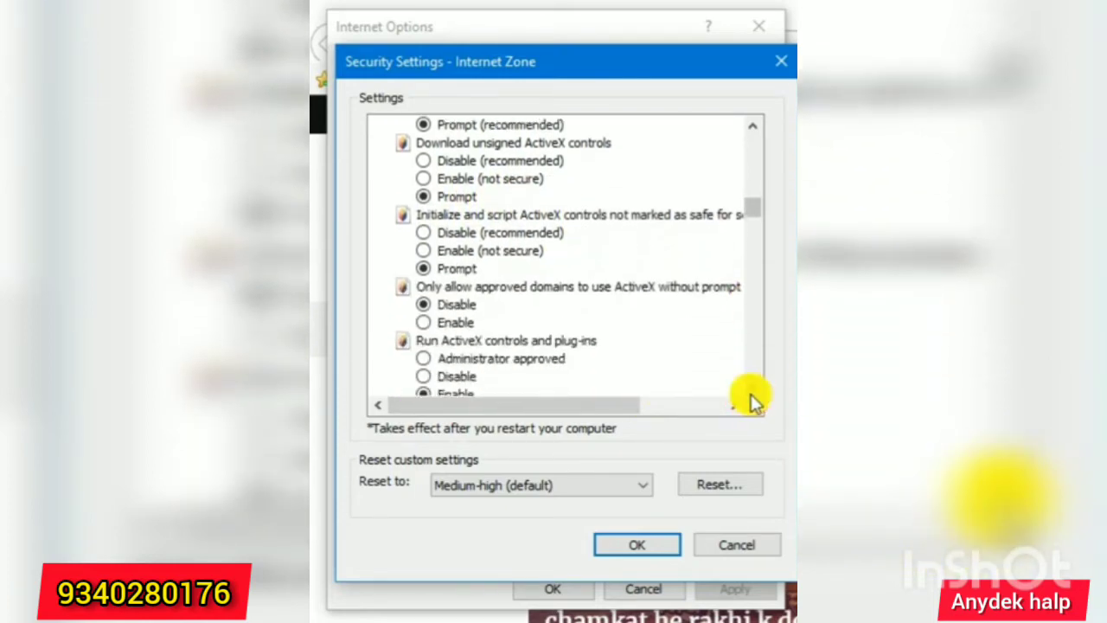
click(750, 391)
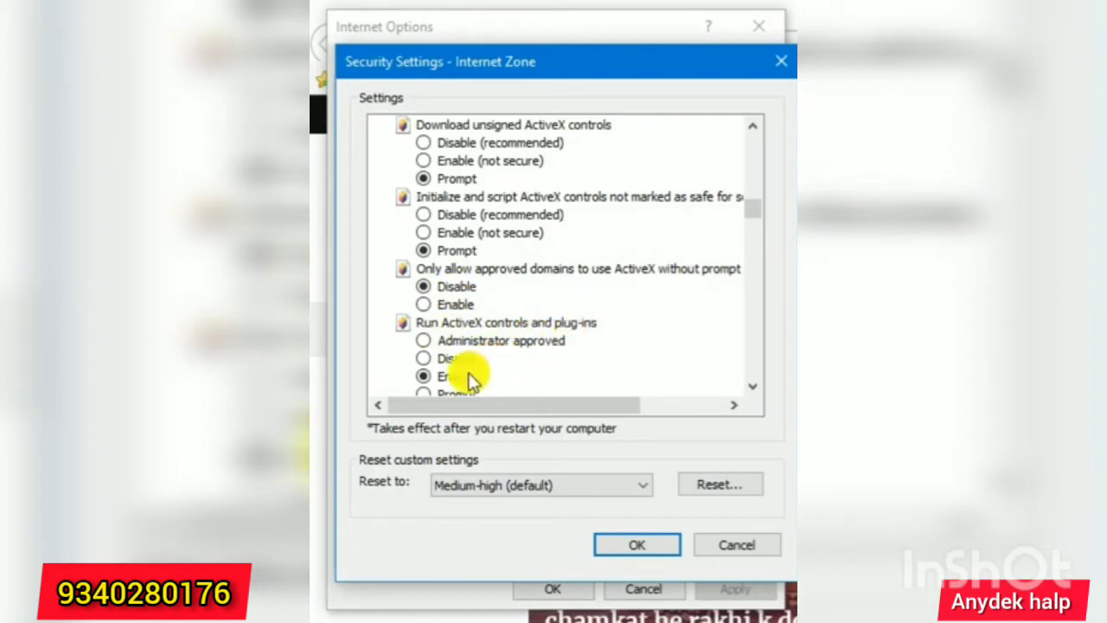
click(753, 385)
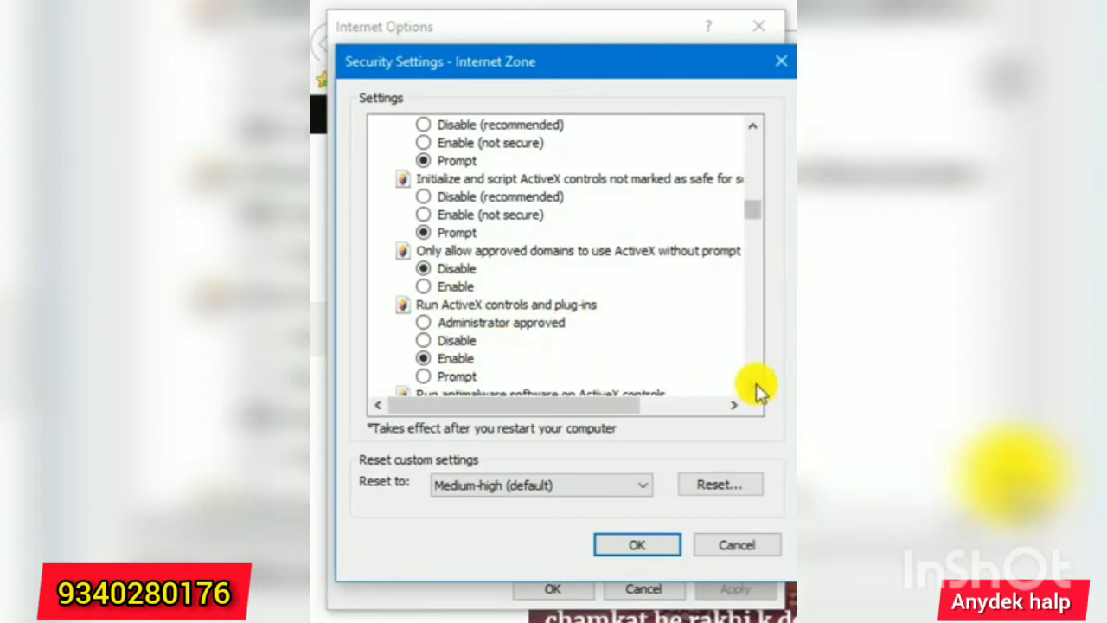
click(753, 386)
click(754, 386)
click(754, 387)
click(754, 386)
click(754, 385)
click(754, 385)
click(754, 386)
click(754, 386)
click(754, 385)
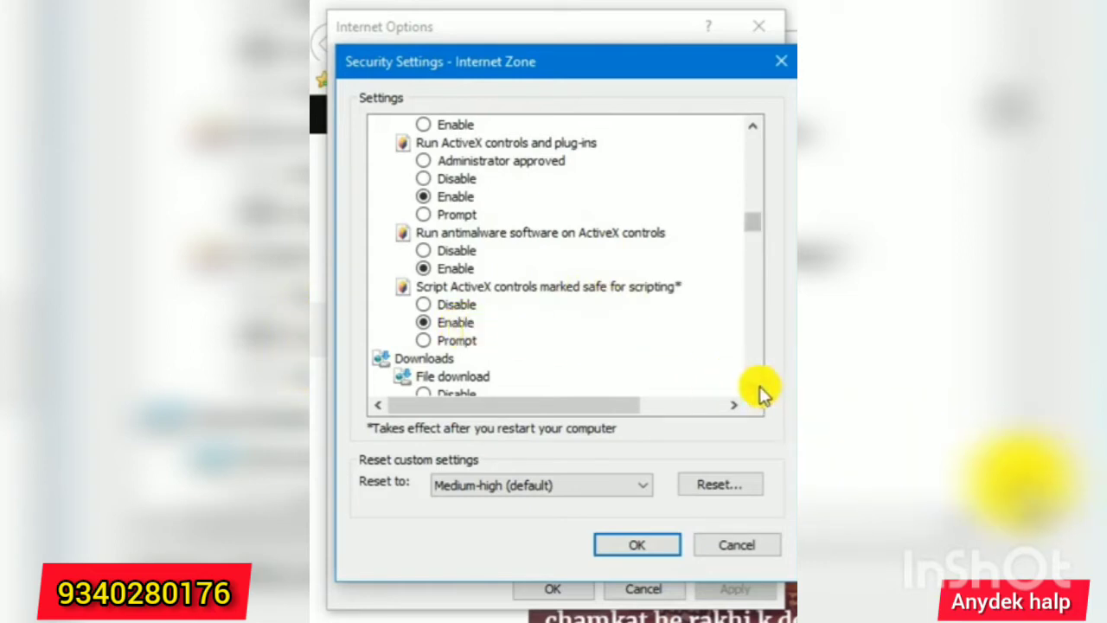
scroll(753, 388, down, 1)
scroll(753, 388, down, 3)
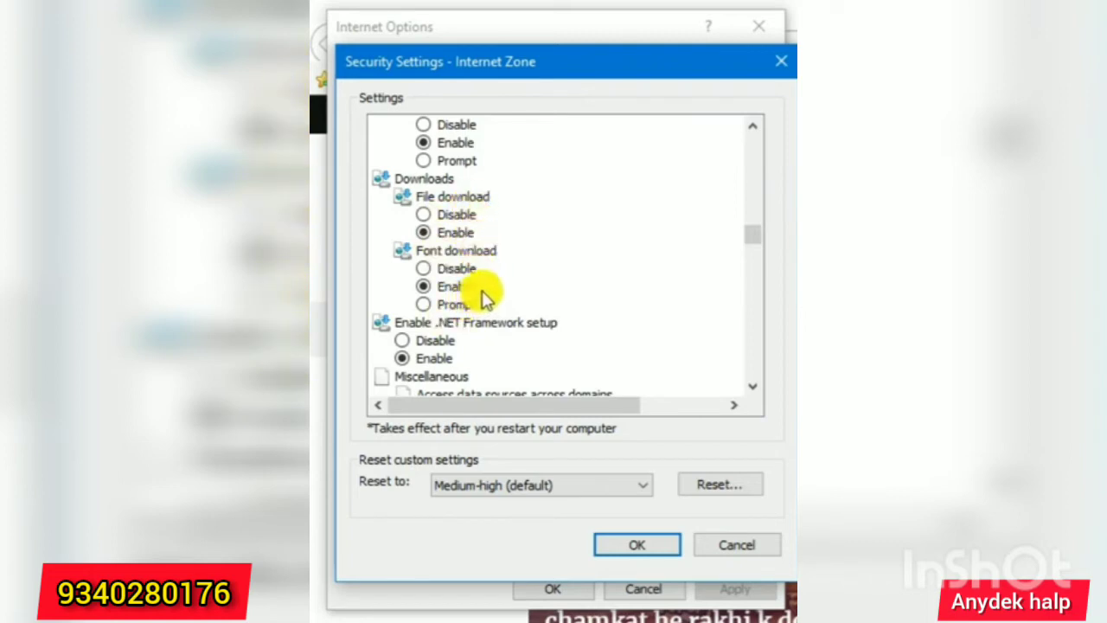
scroll(519, 348, down, 1)
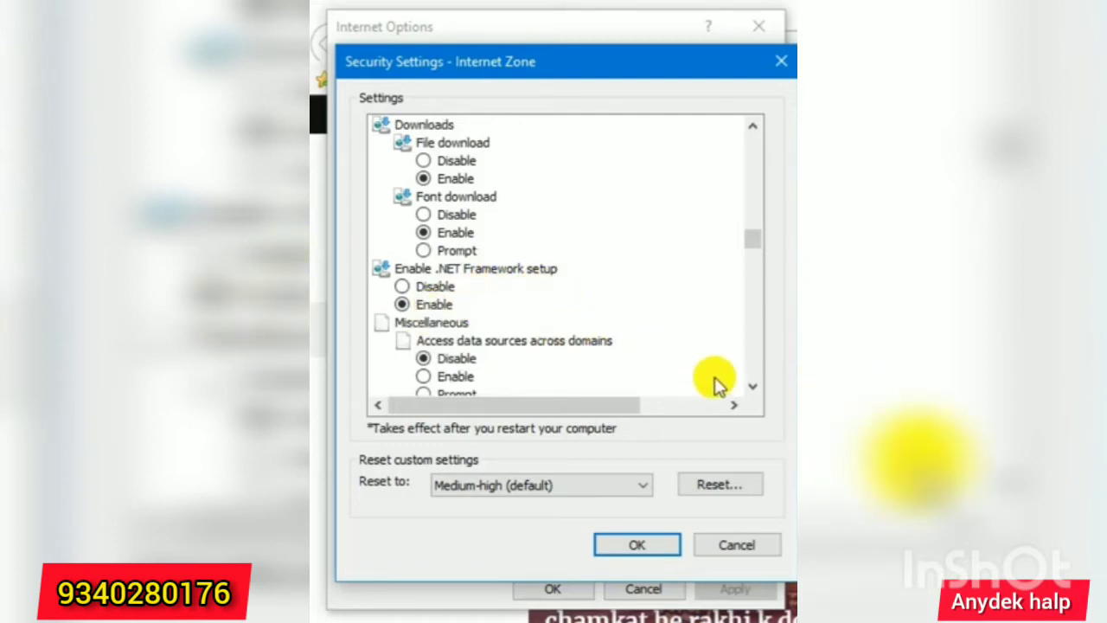
click(746, 387)
click(747, 386)
click(746, 386)
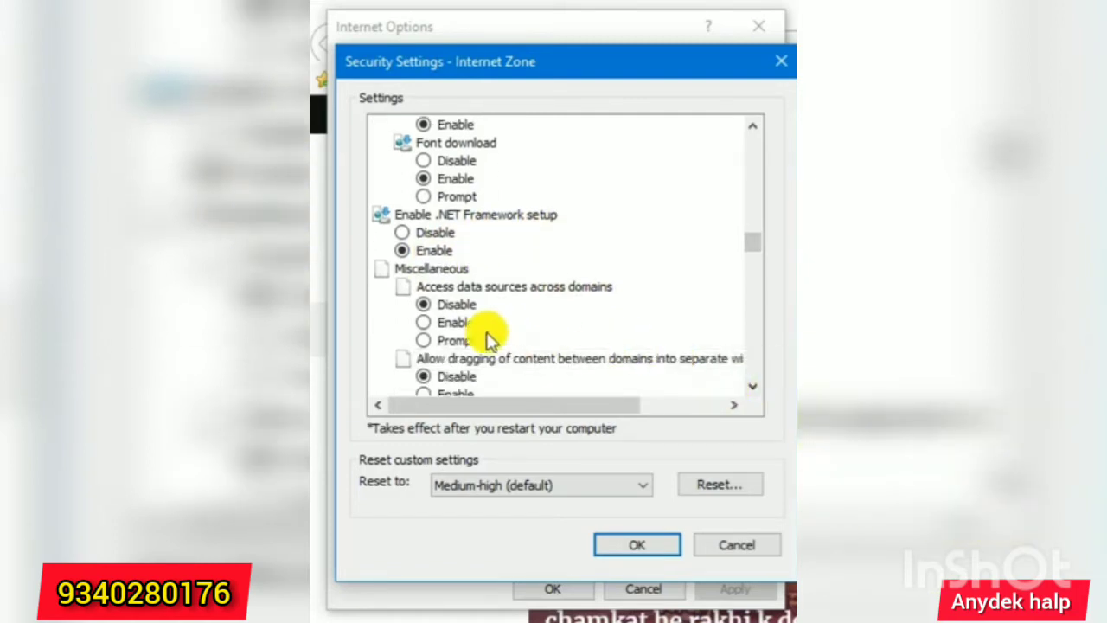
click(760, 387)
click(760, 386)
click(760, 386)
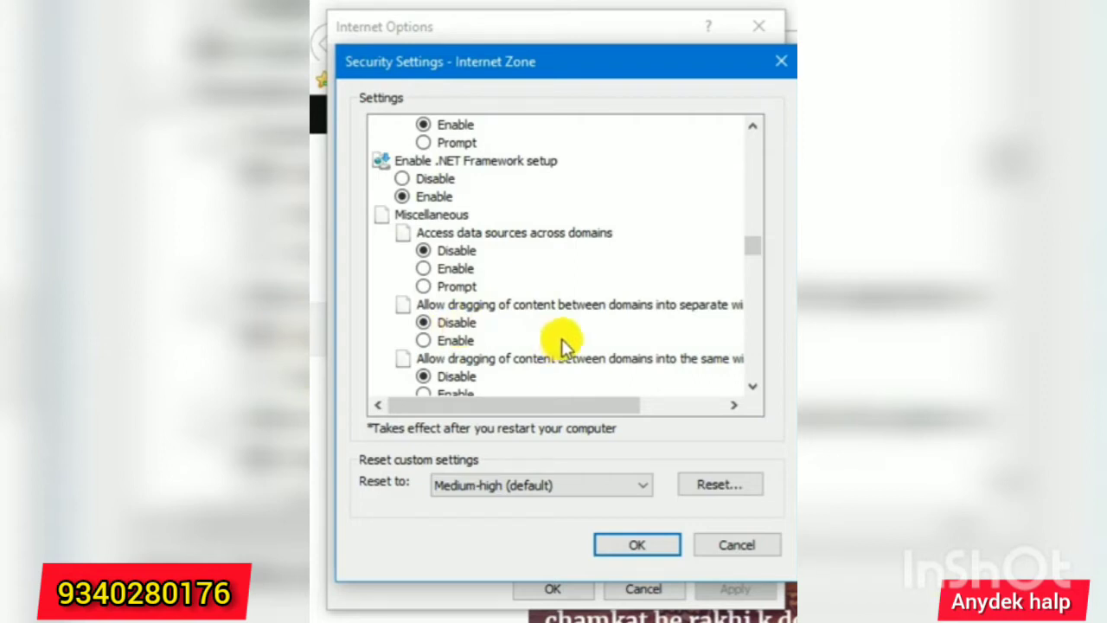
click(752, 386)
click(752, 387)
click(752, 387)
click(753, 386)
click(752, 386)
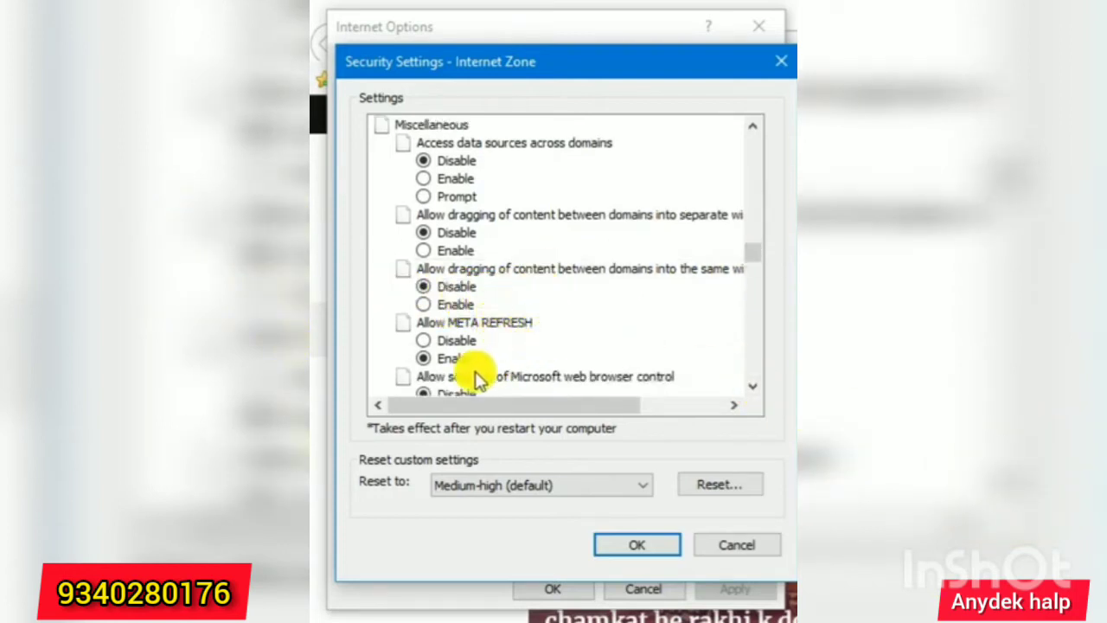
click(757, 388)
click(757, 388)
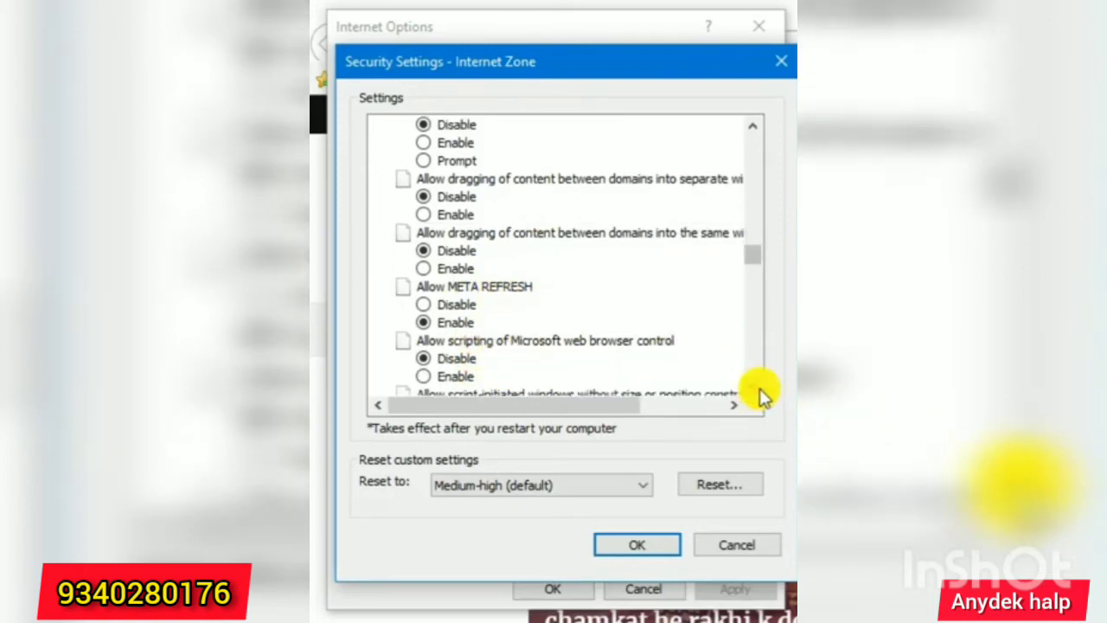
click(757, 387)
click(757, 387)
click(757, 387)
click(752, 388)
click(753, 387)
click(752, 388)
click(752, 387)
click(752, 387)
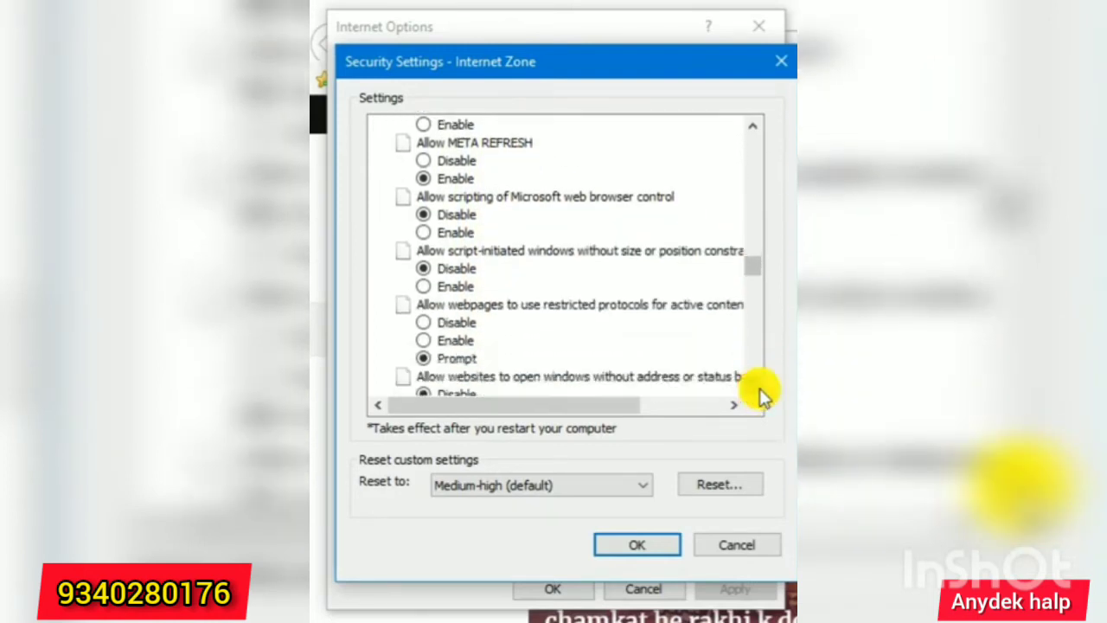
click(752, 388)
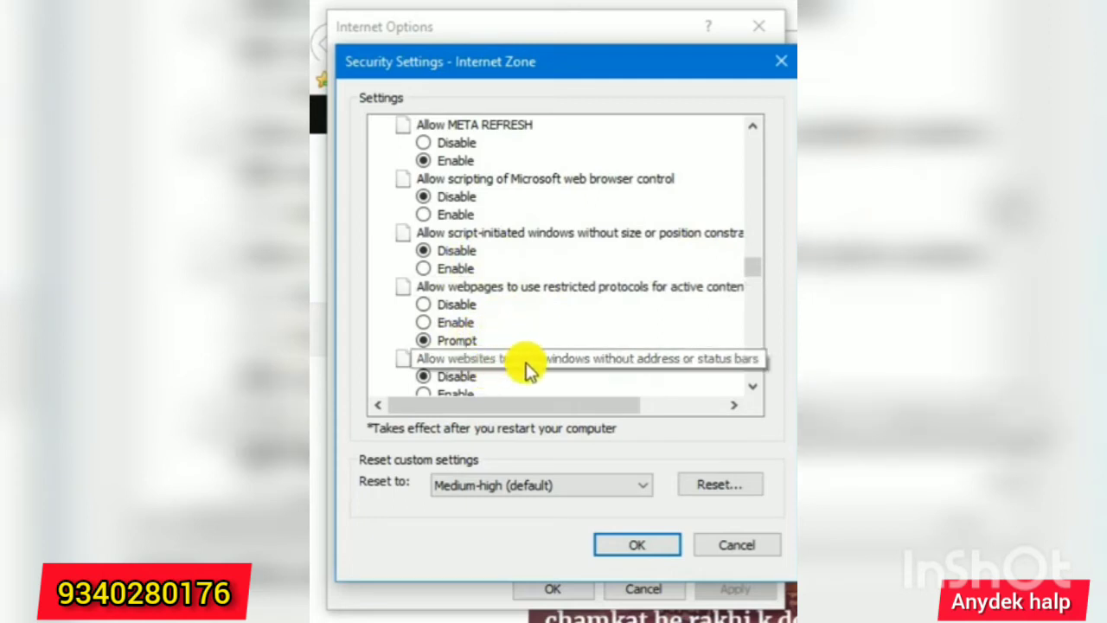
click(752, 387)
click(752, 387)
click(753, 386)
click(753, 386)
click(752, 387)
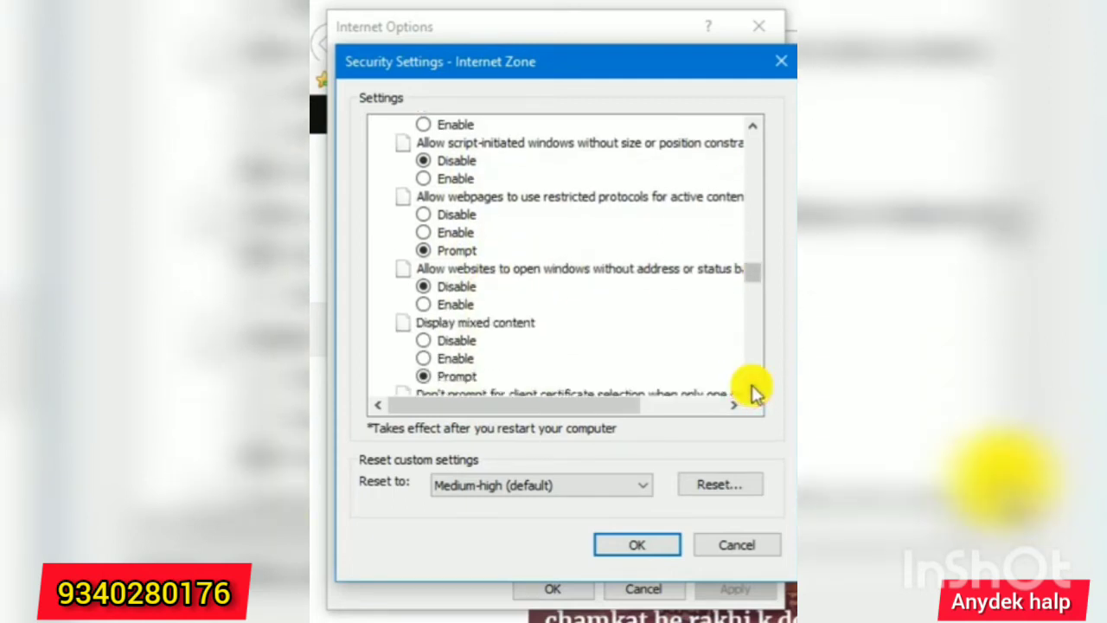
click(753, 387)
click(752, 387)
click(752, 387)
click(753, 387)
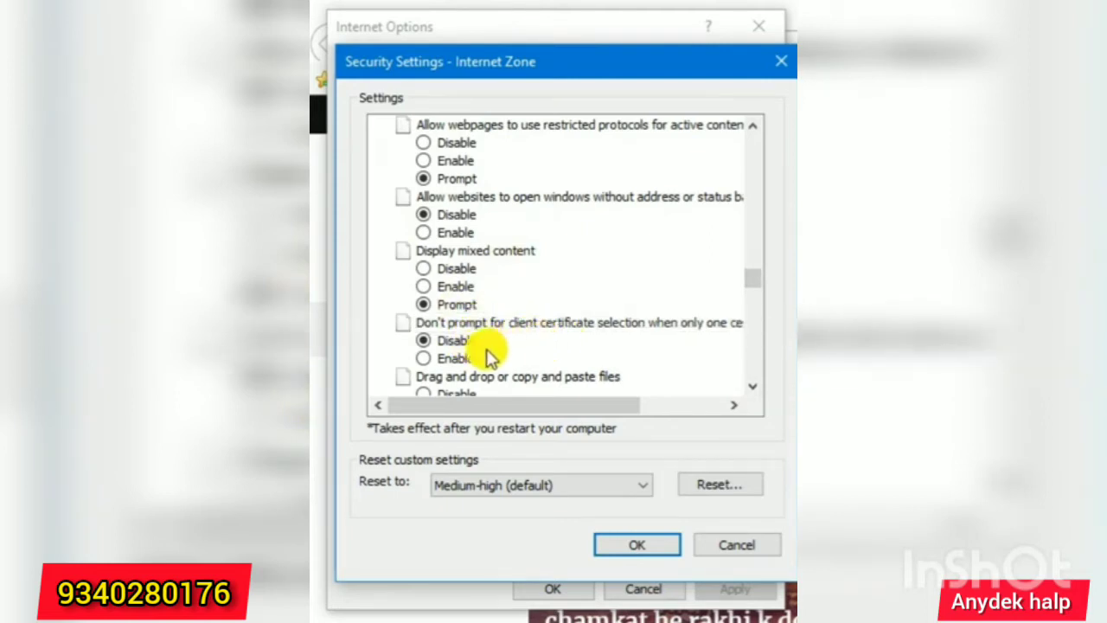
click(752, 386)
click(752, 387)
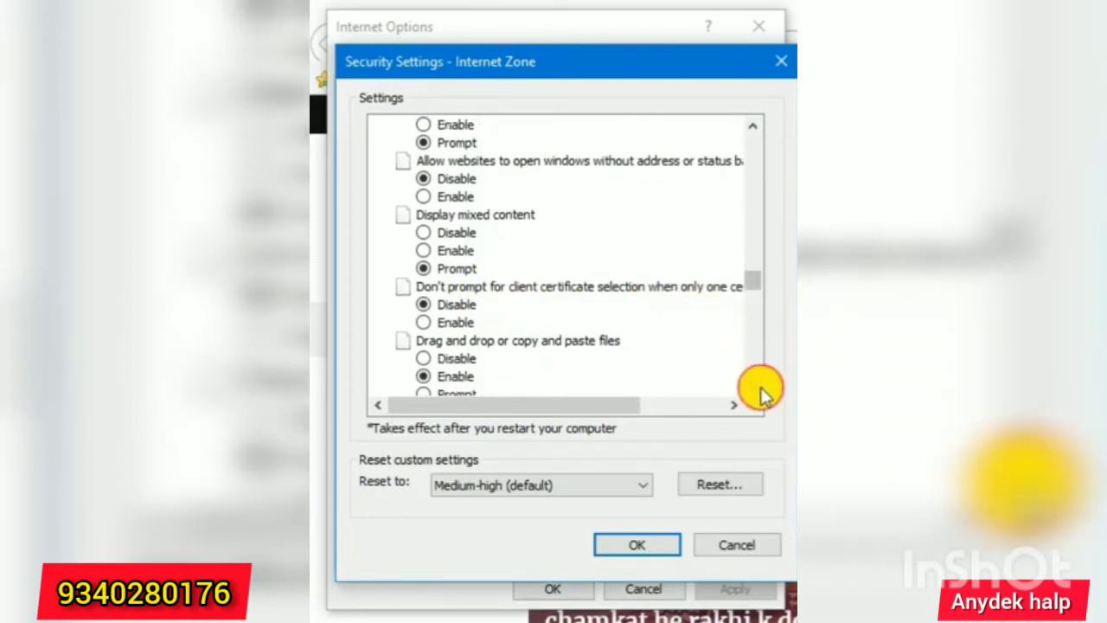
click(753, 386)
click(752, 386)
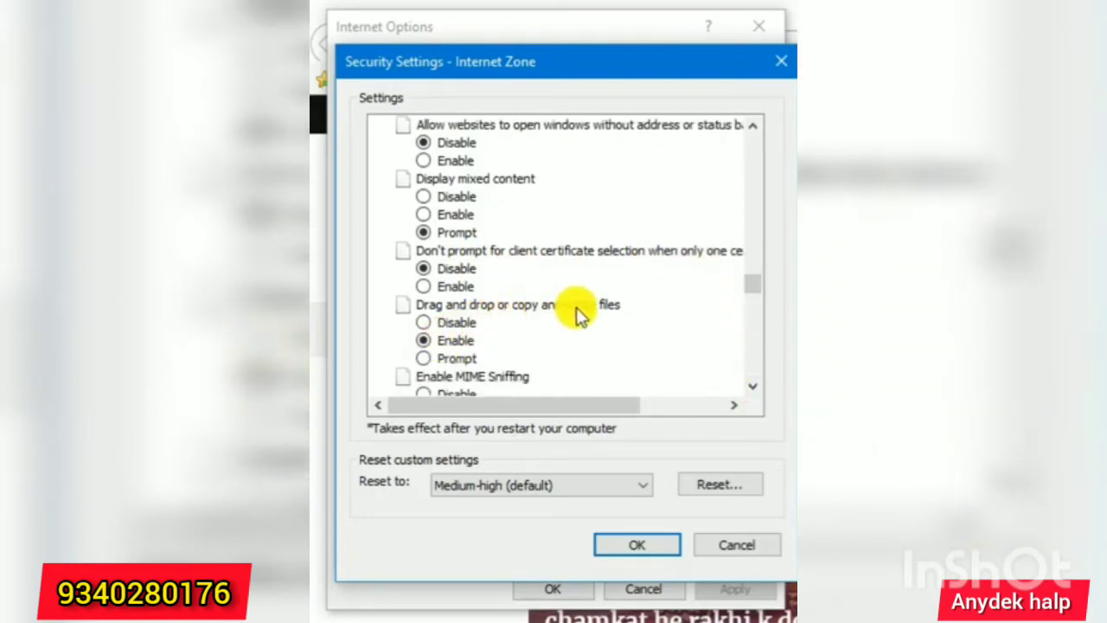
scroll(605, 350, down, 2)
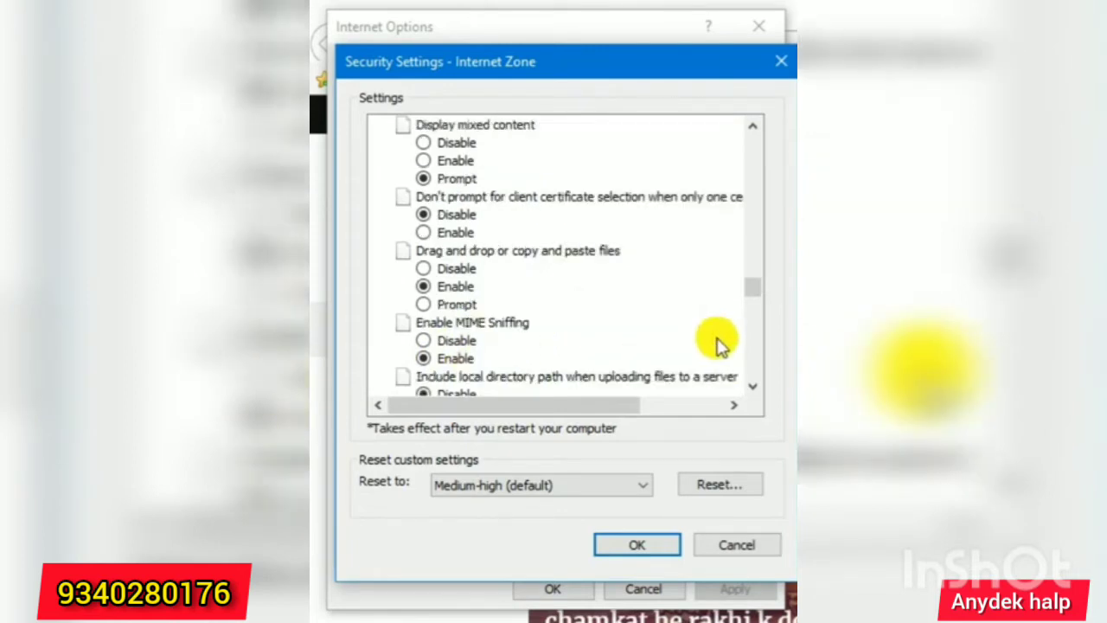
scroll(518, 329, down, 1)
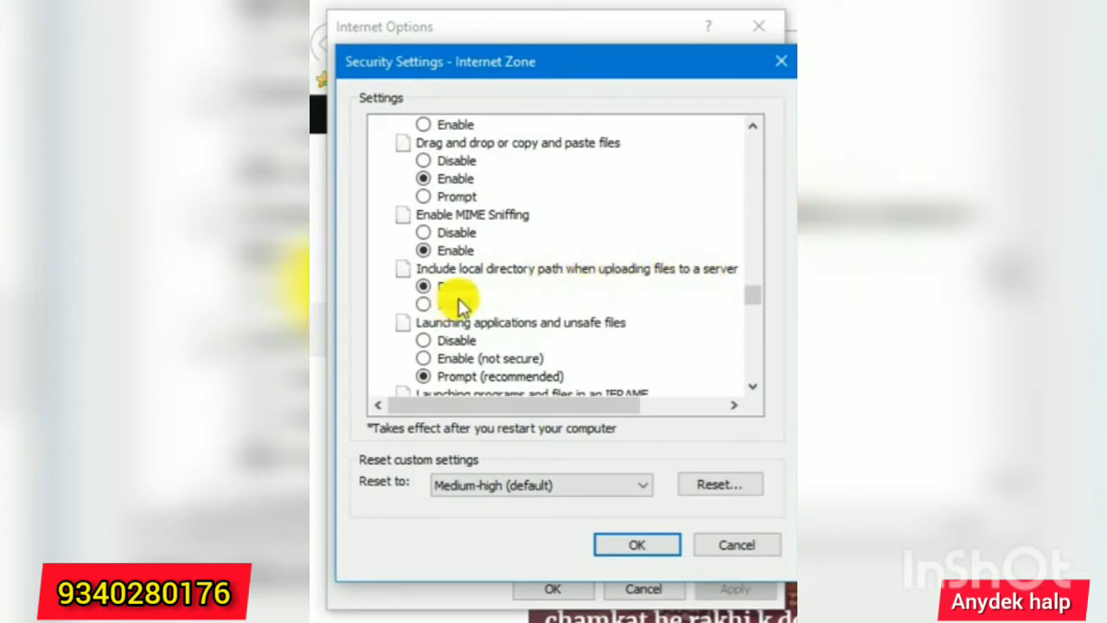
scroll(471, 300, down, 1)
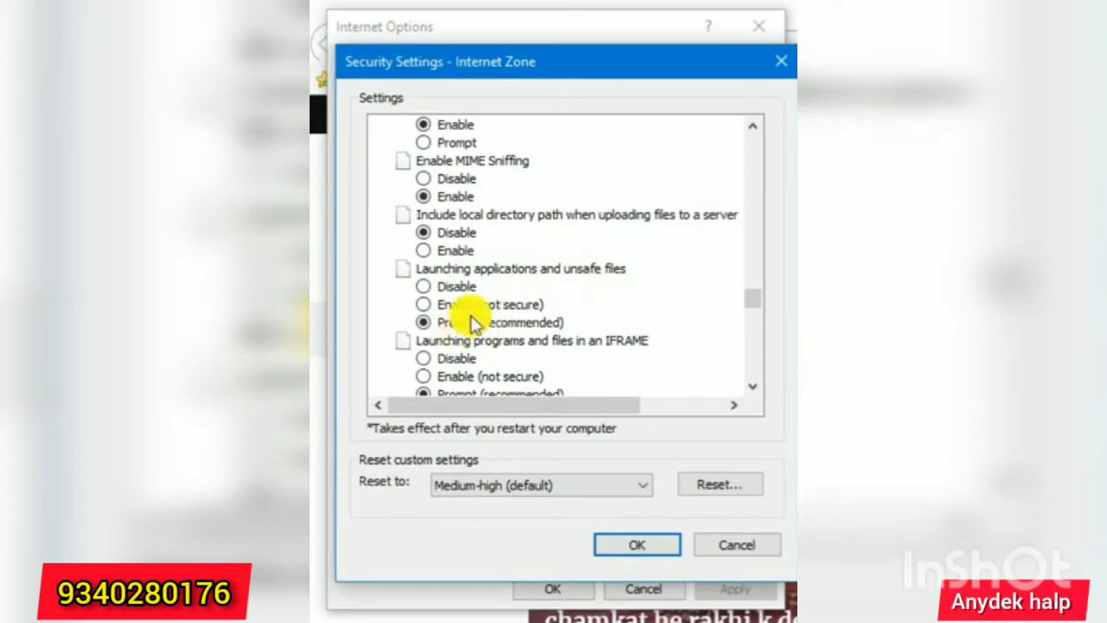
scroll(473, 322, down, 1)
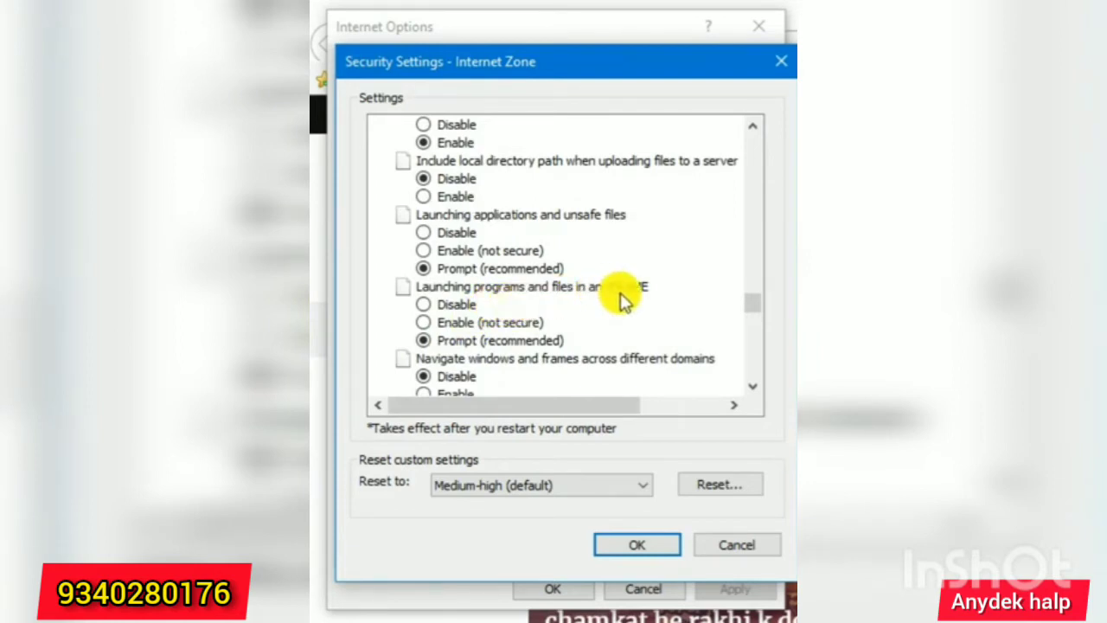
scroll(498, 336, down, 1)
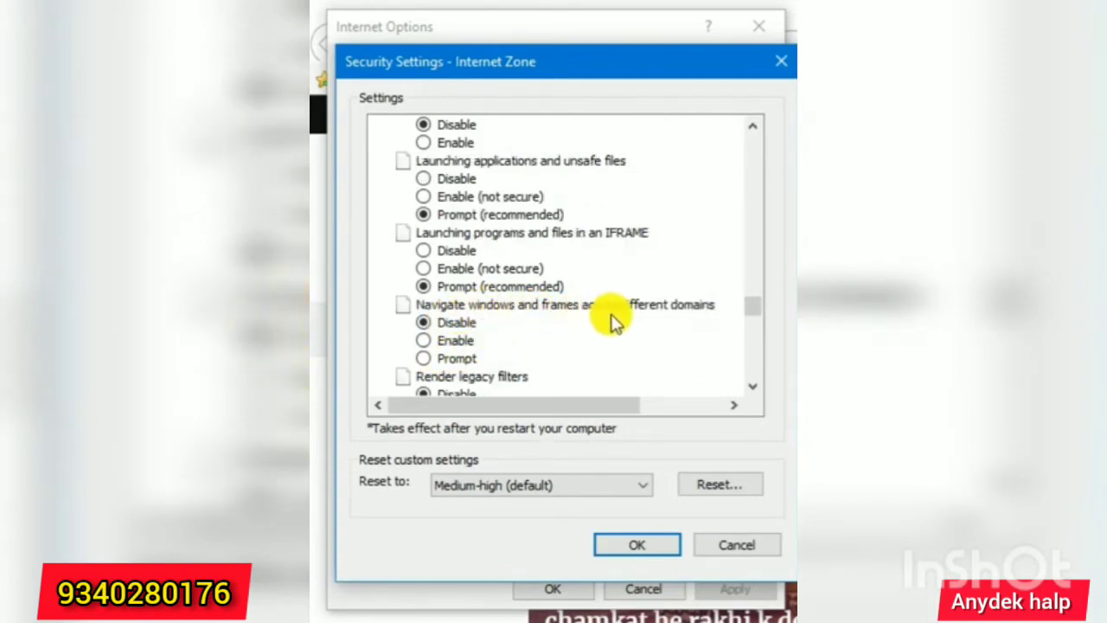
scroll(458, 324, down, 2)
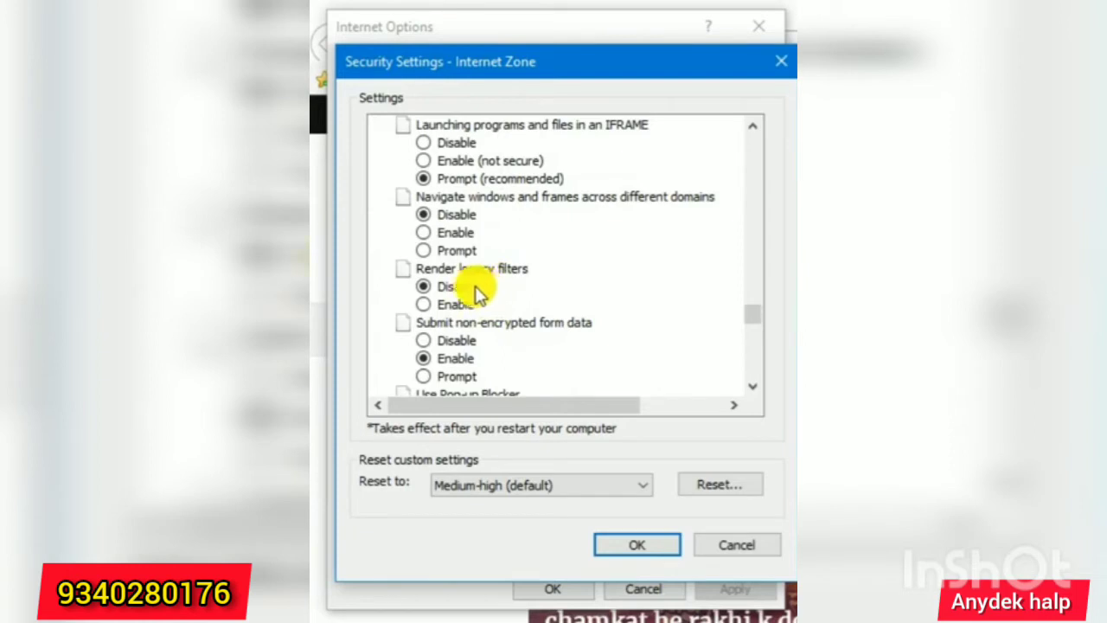
scroll(484, 298, down, 1)
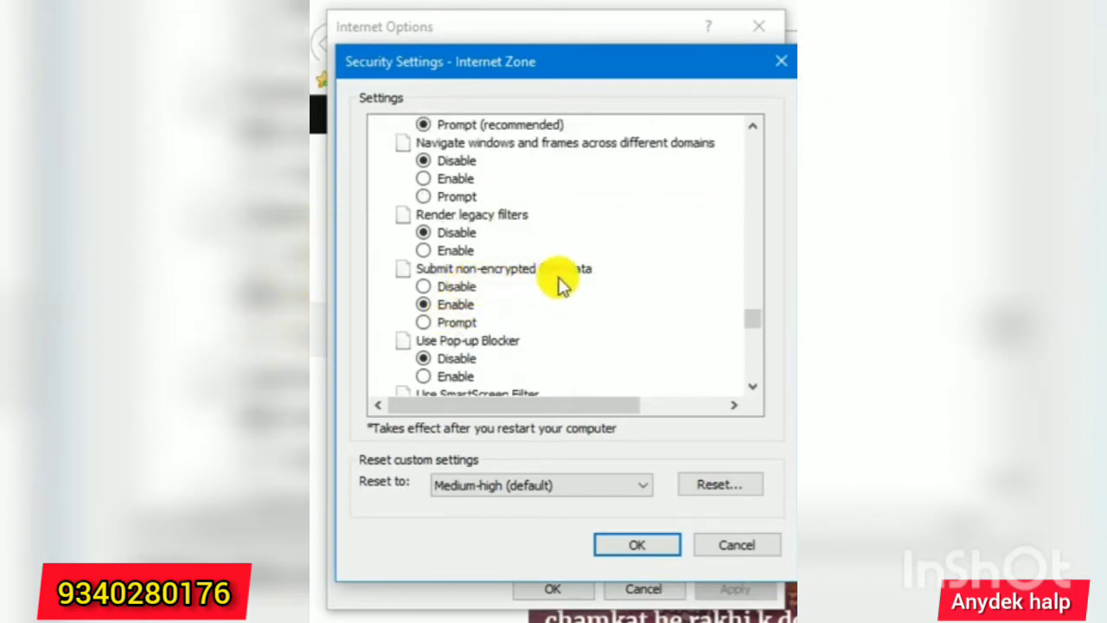
scroll(467, 322, down, 1)
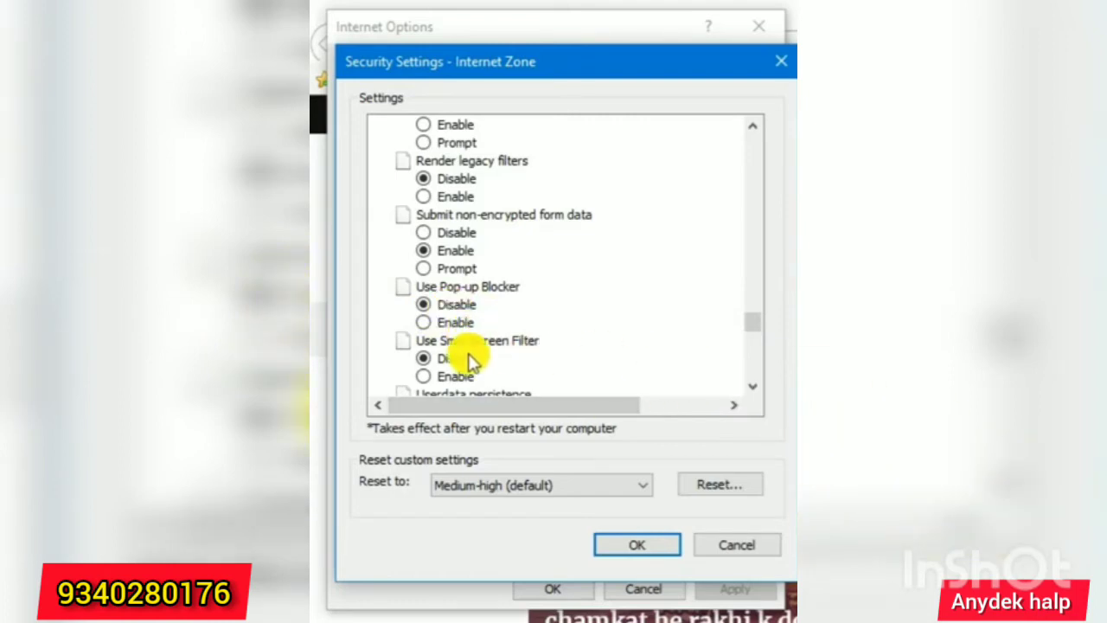
scroll(471, 361, down, 1)
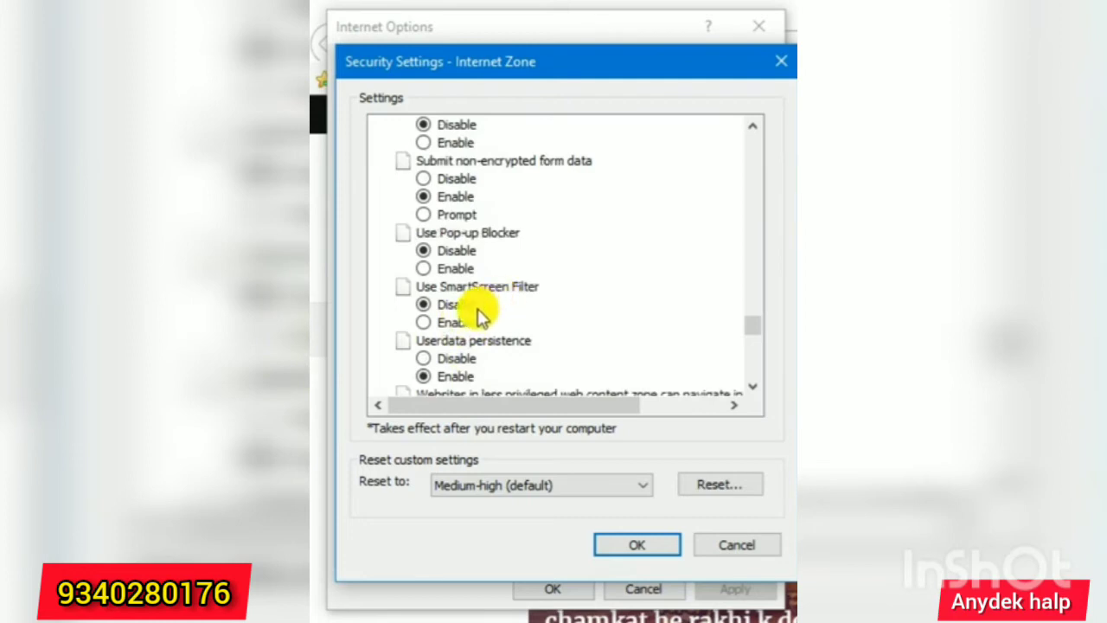
scroll(467, 325, down, 1)
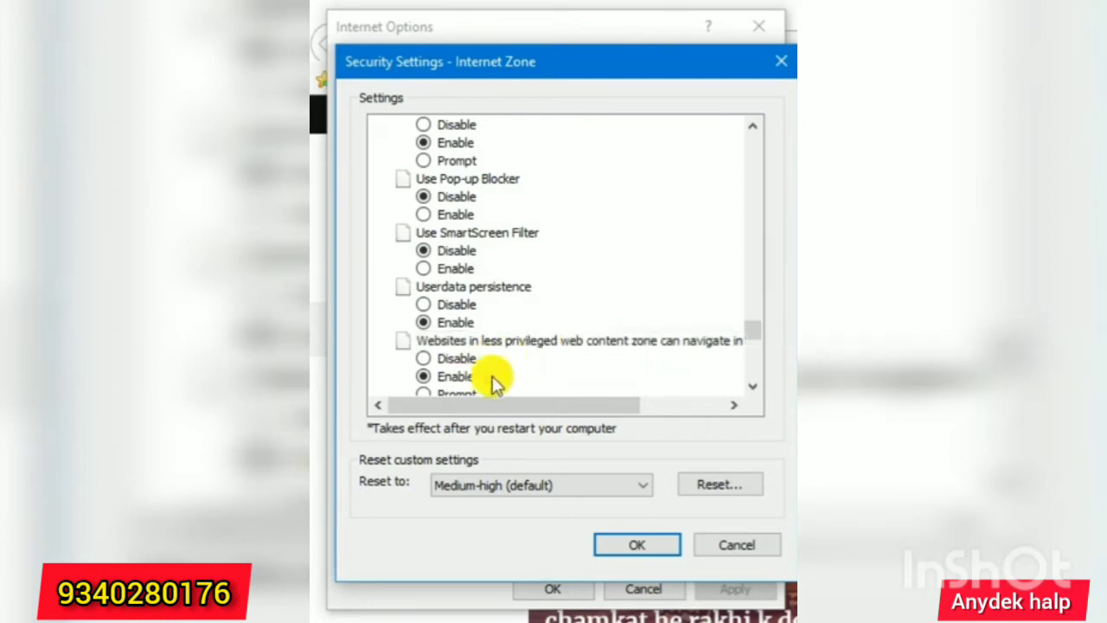
scroll(562, 373, down, 1)
scroll(534, 357, down, 2)
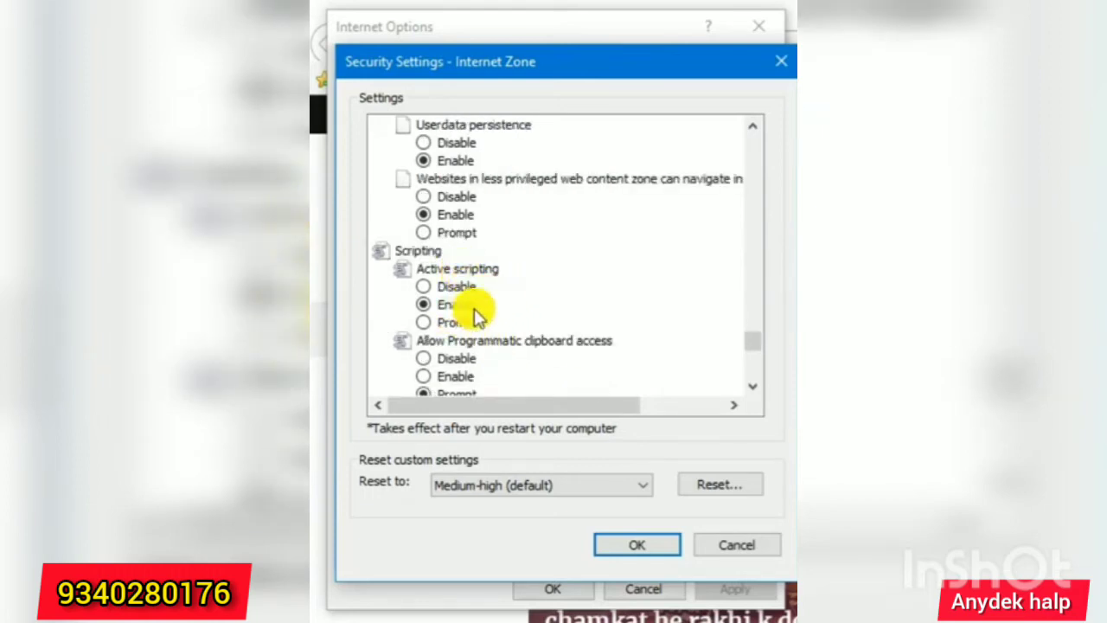
scroll(469, 309, down, 1)
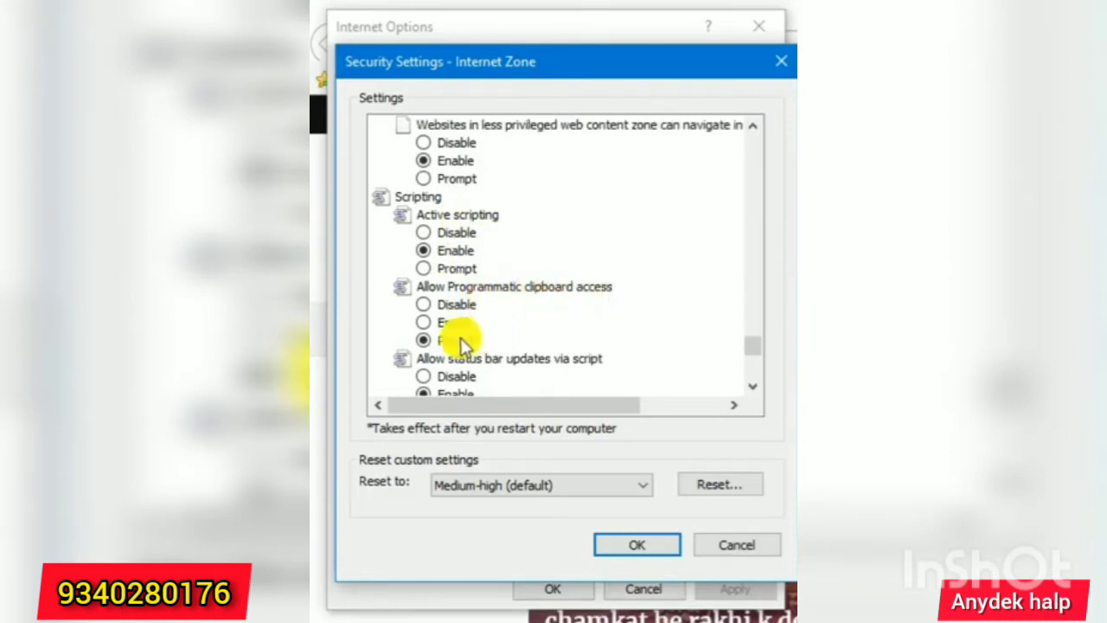
scroll(471, 341, down, 2)
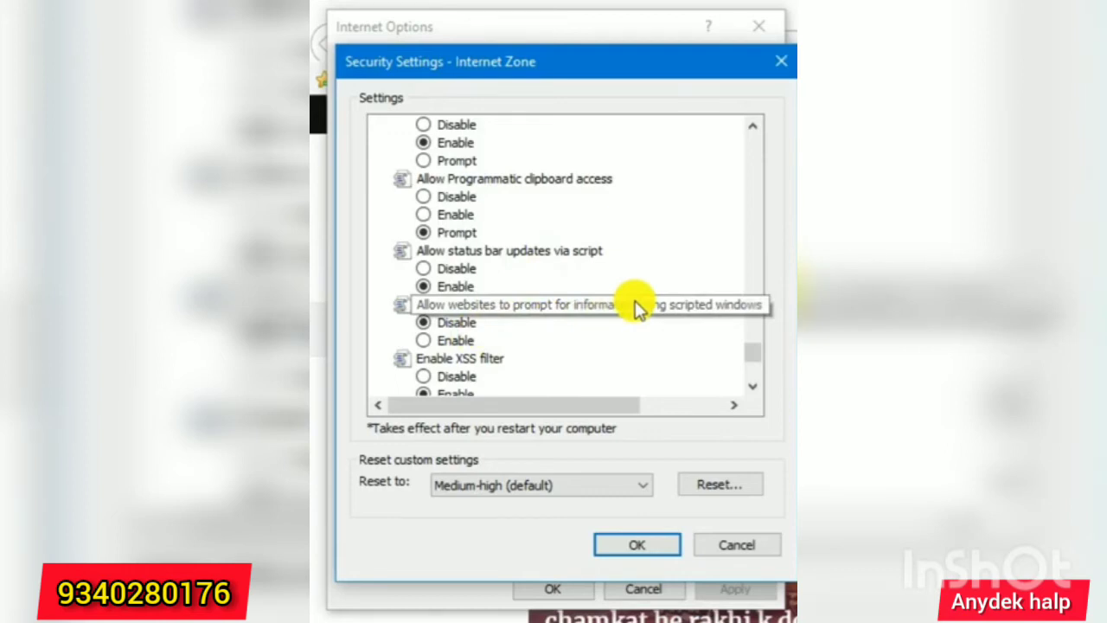
scroll(461, 328, down, 1)
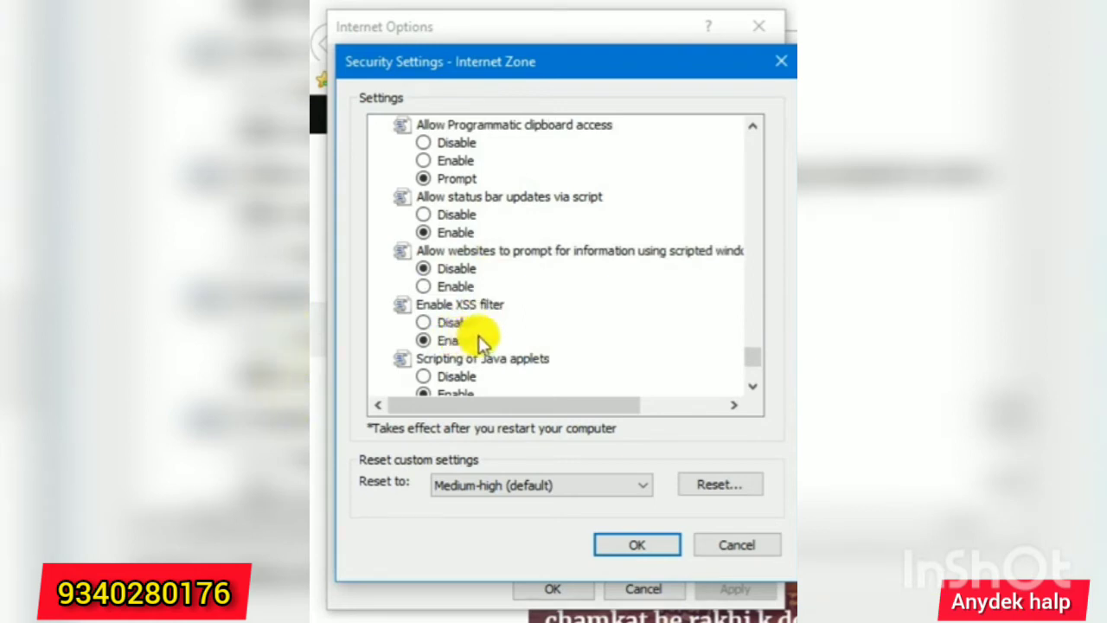
scroll(478, 336, down, 2)
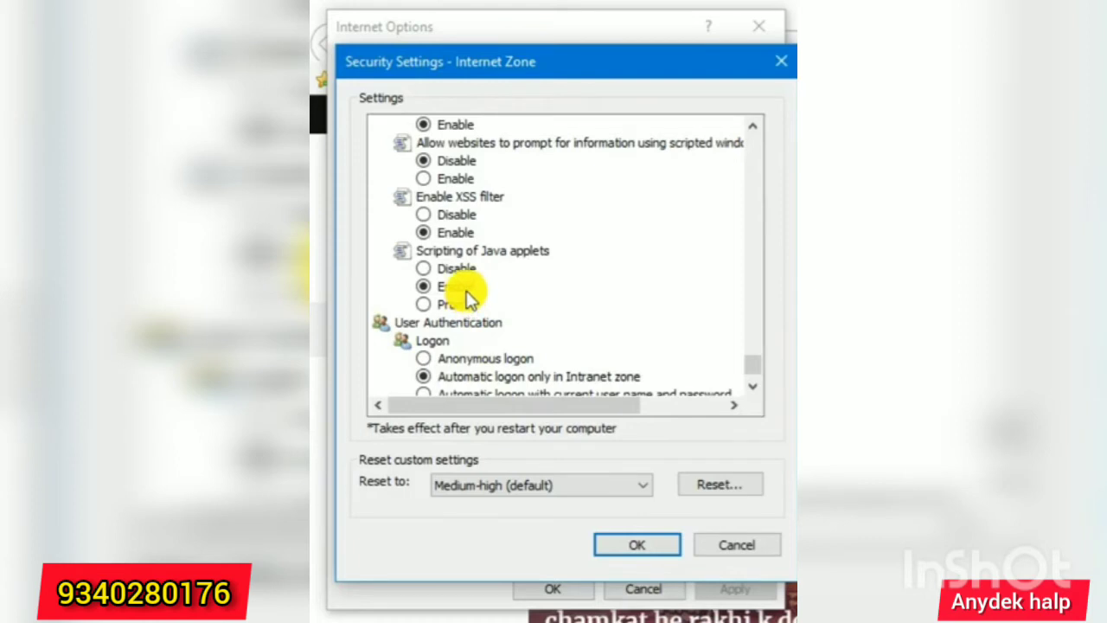
scroll(467, 298, down, 1)
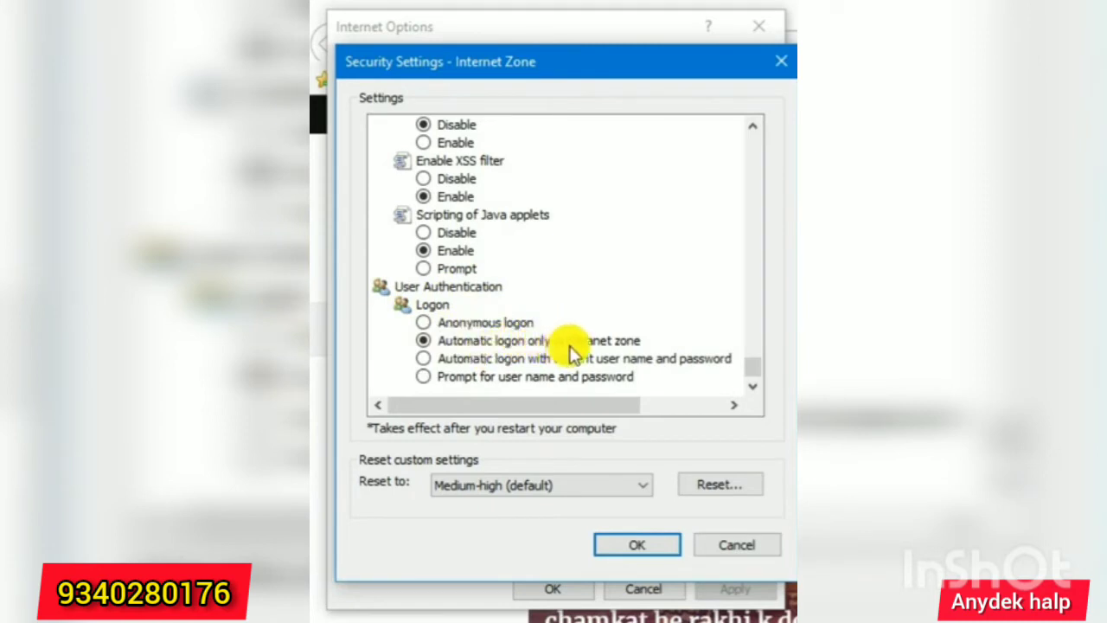
click(431, 340)
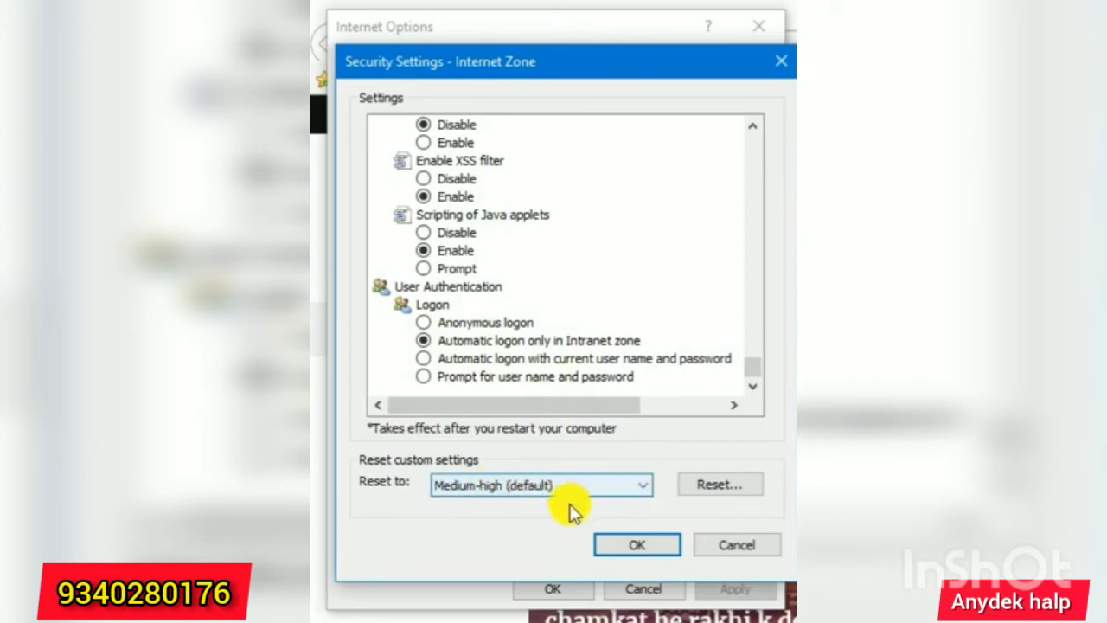
Save the Internet Zone custom settings and return to the security zones view.
click(638, 545)
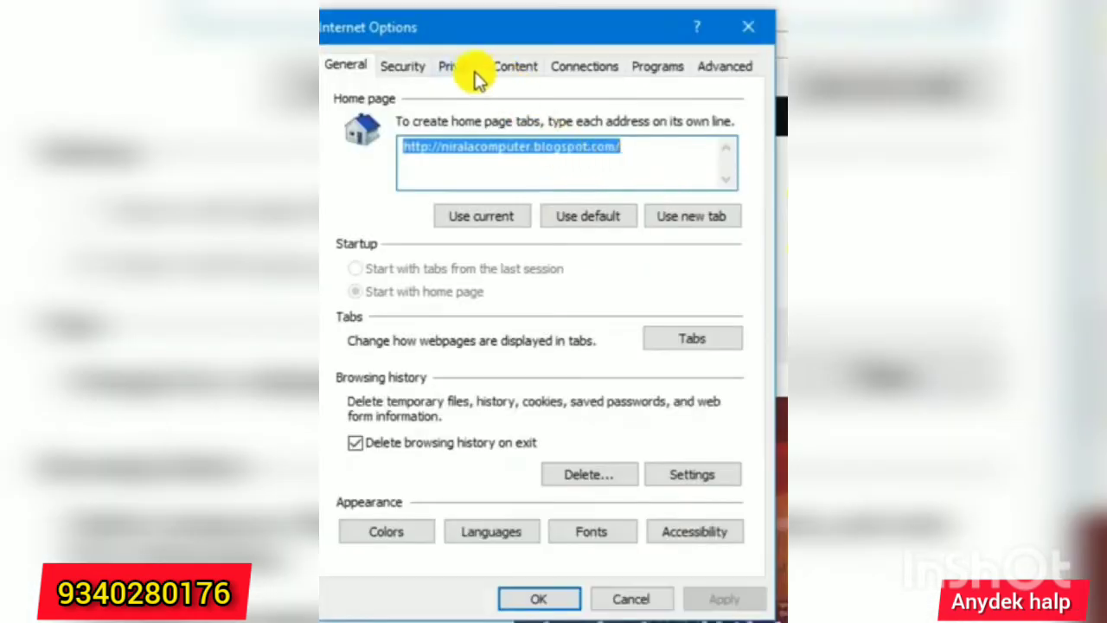
click(403, 67)
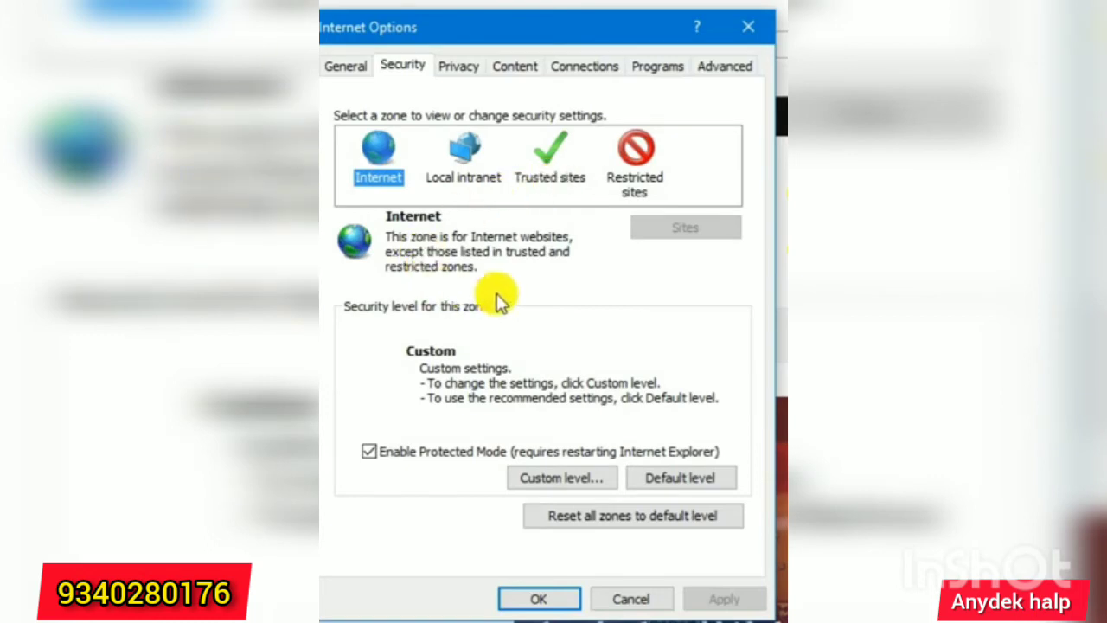
Select the Trusted sites zone and open its list of websites.
click(558, 178)
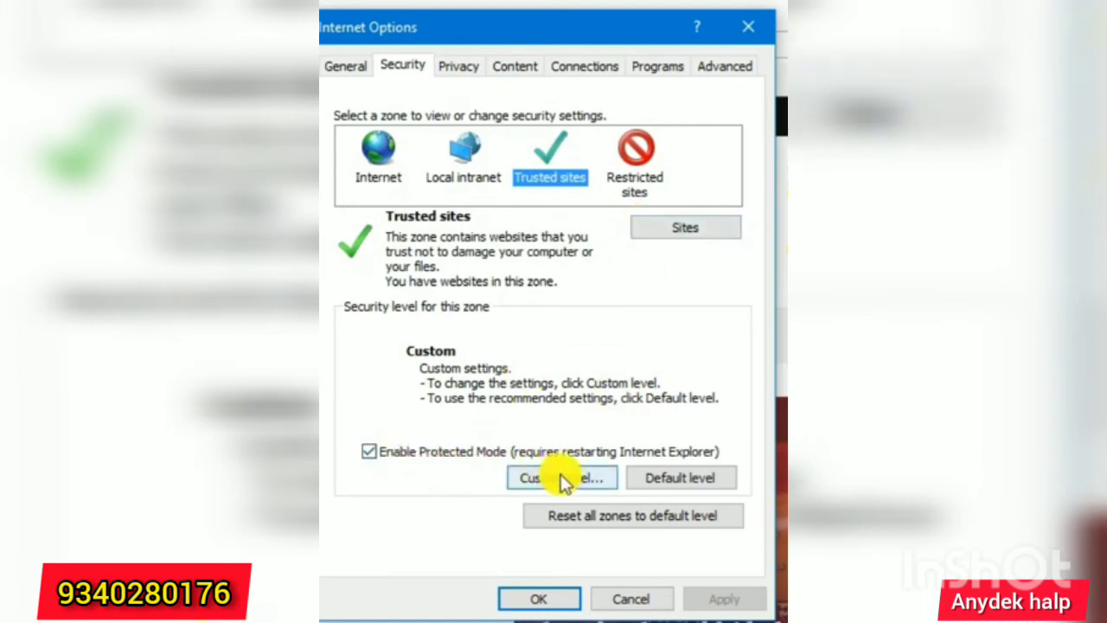
click(381, 151)
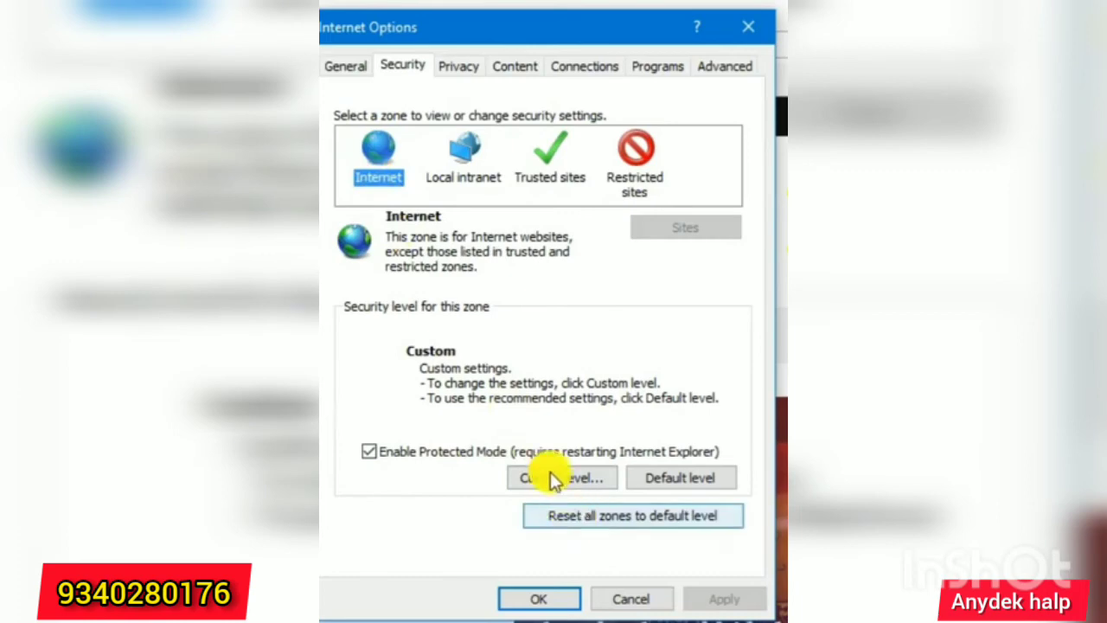
click(548, 172)
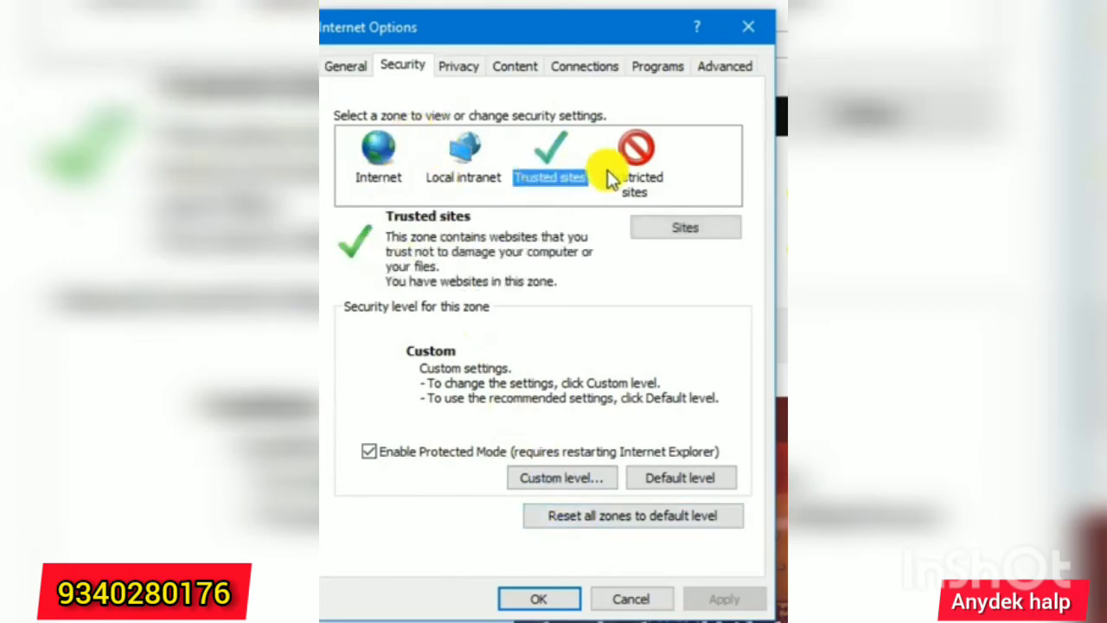
click(694, 232)
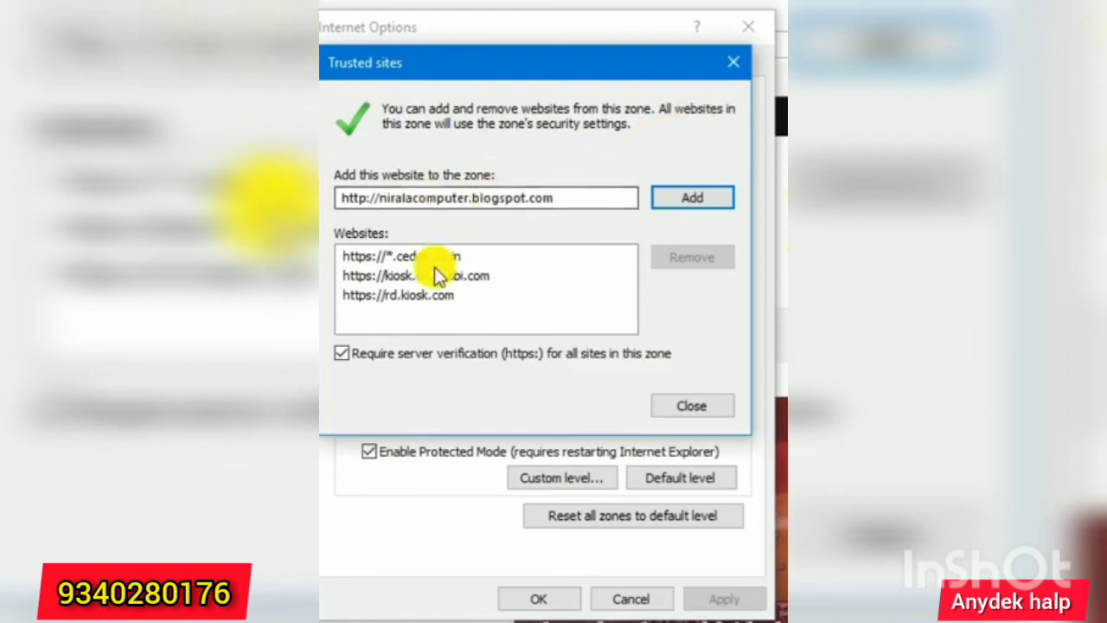
drag(563, 198, 339, 198)
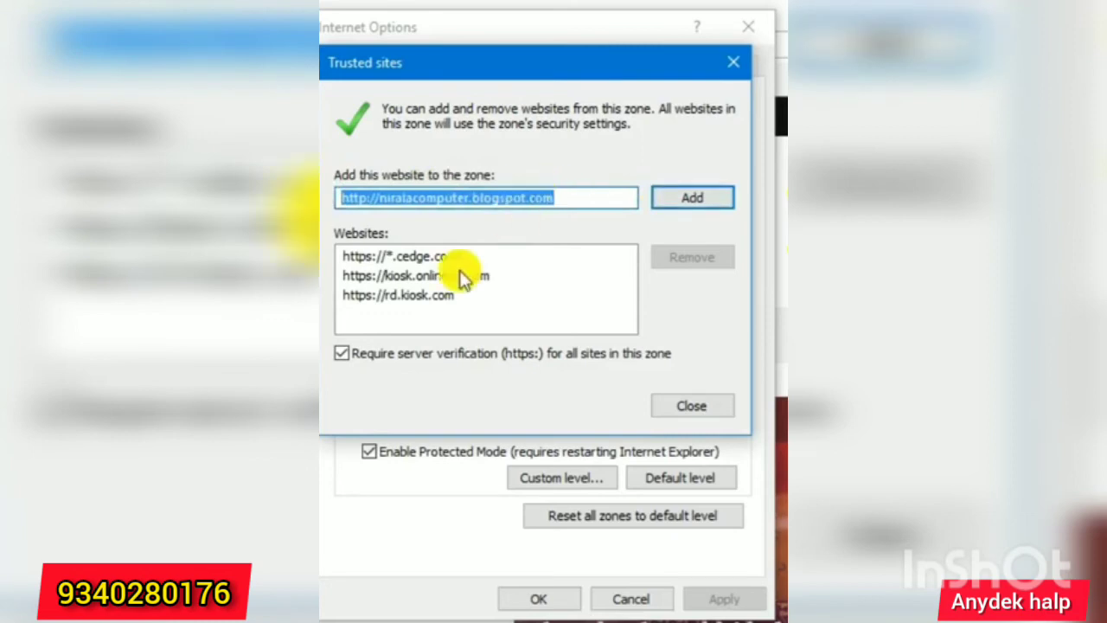
click(398, 255)
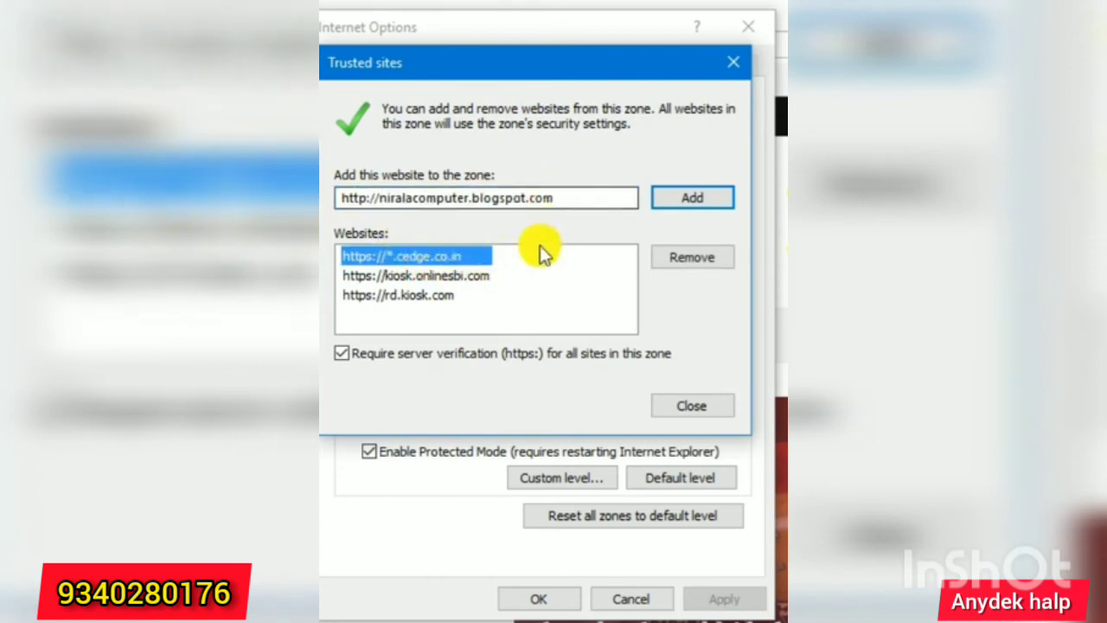
click(700, 257)
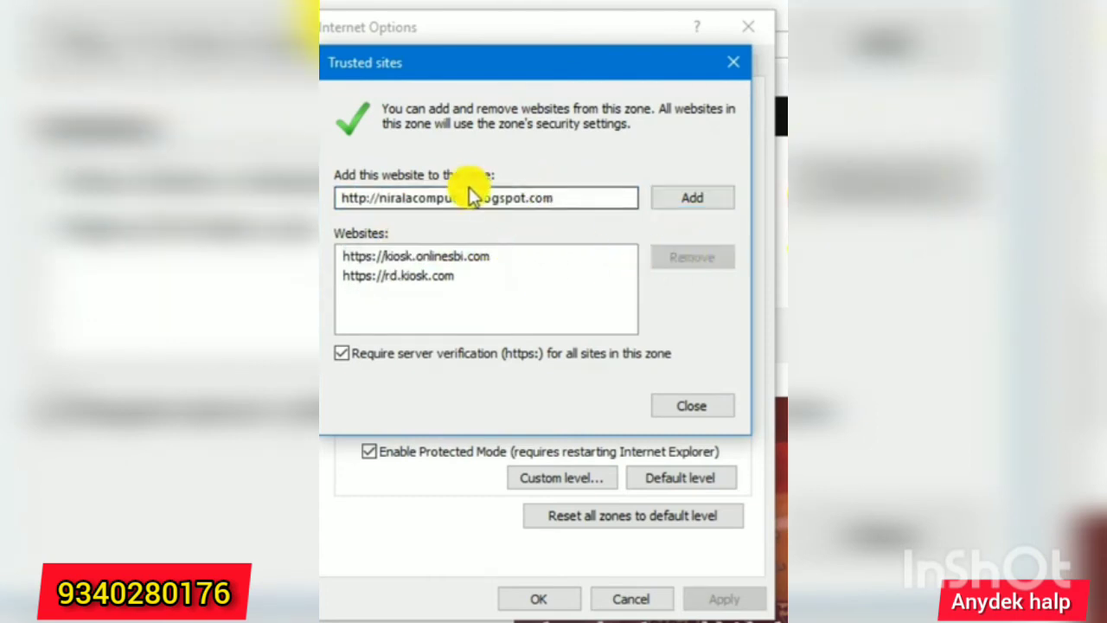
click(581, 197)
drag(581, 198, 323, 198)
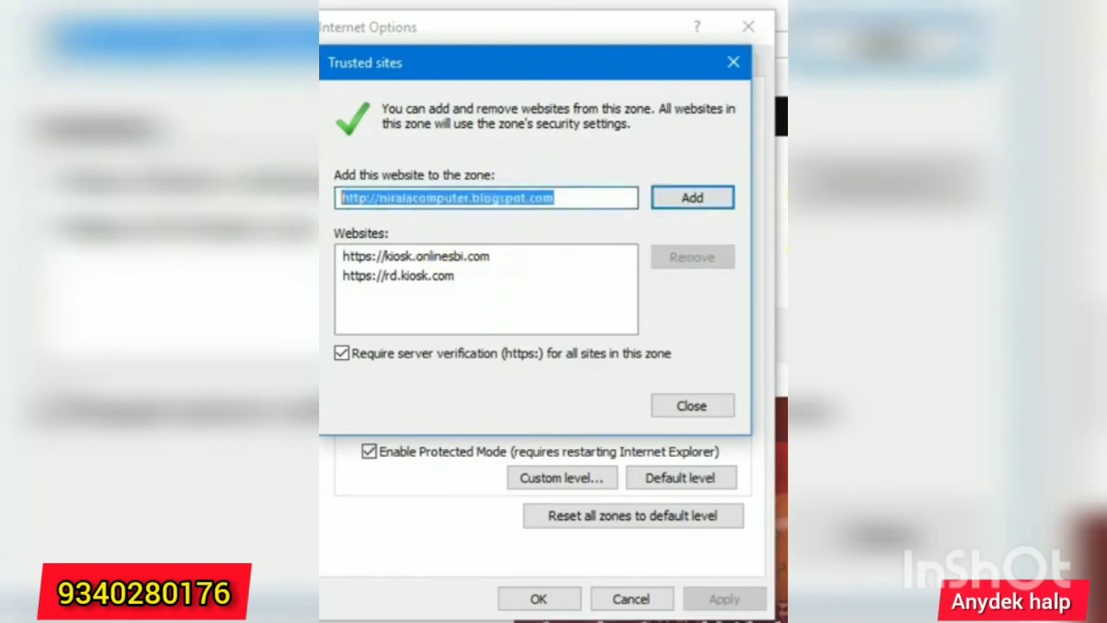
click(562, 196)
drag(573, 197, 391, 197)
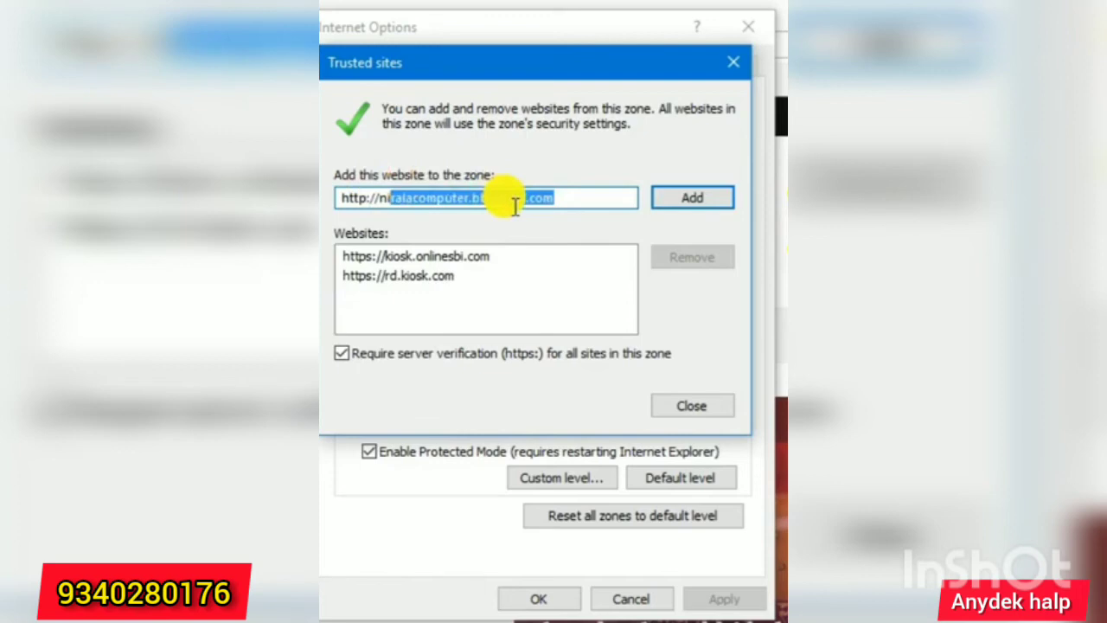
key(BackSpace)
key(BackSpace)
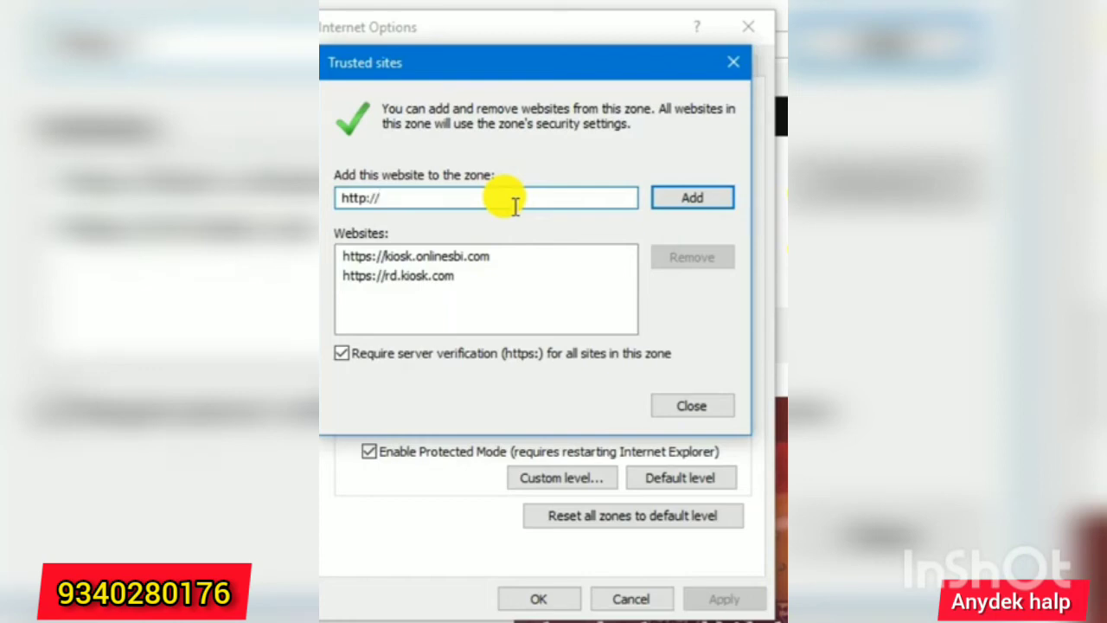
text(d)
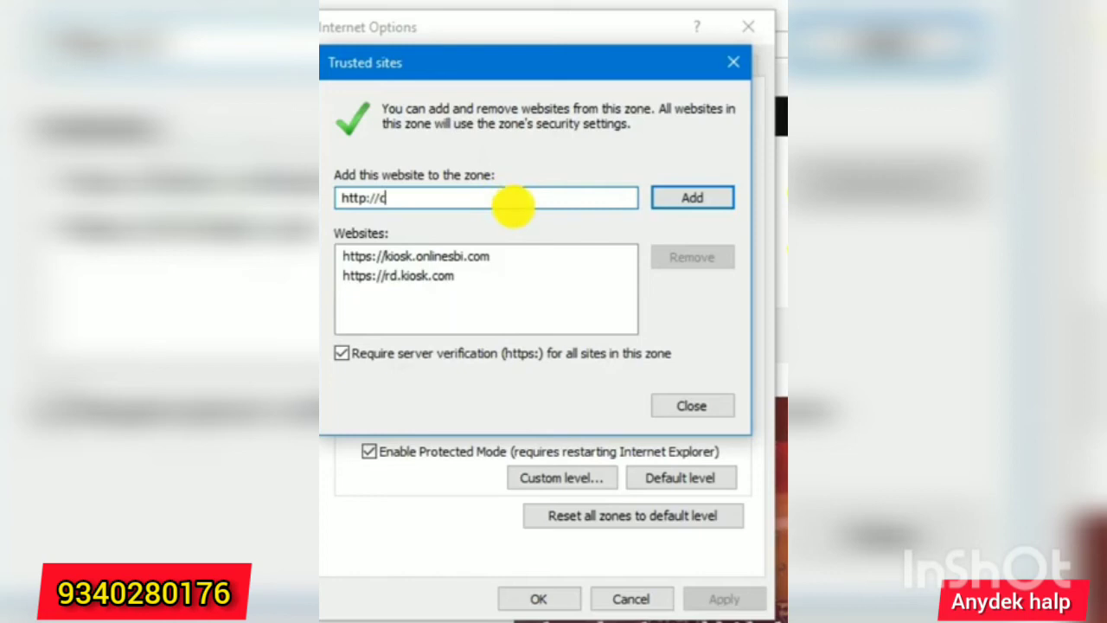
text(edg)
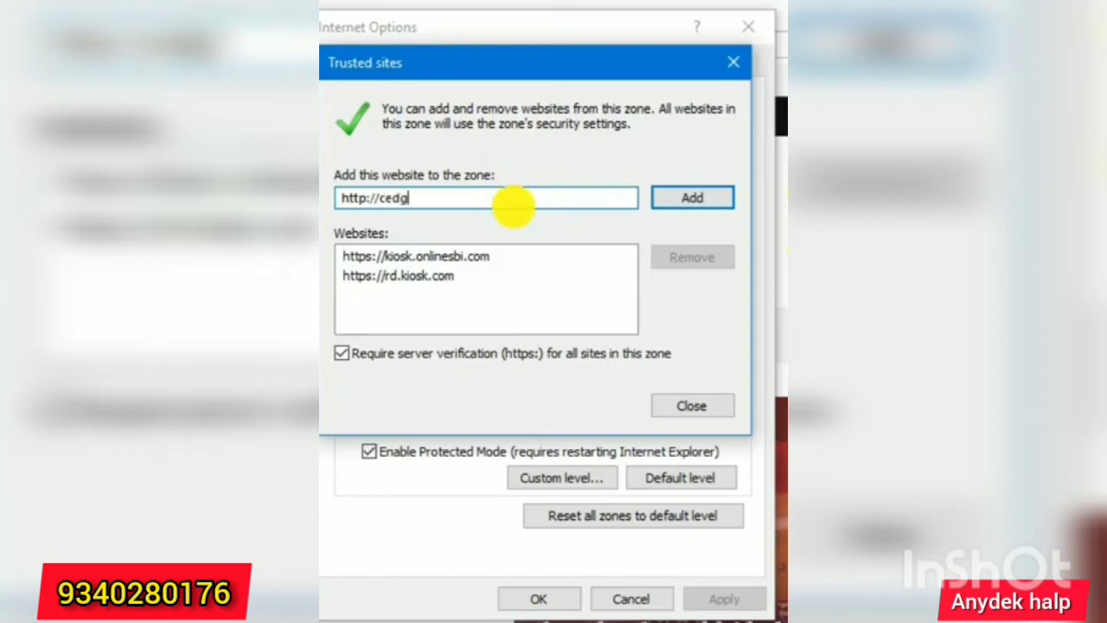
text(e.)
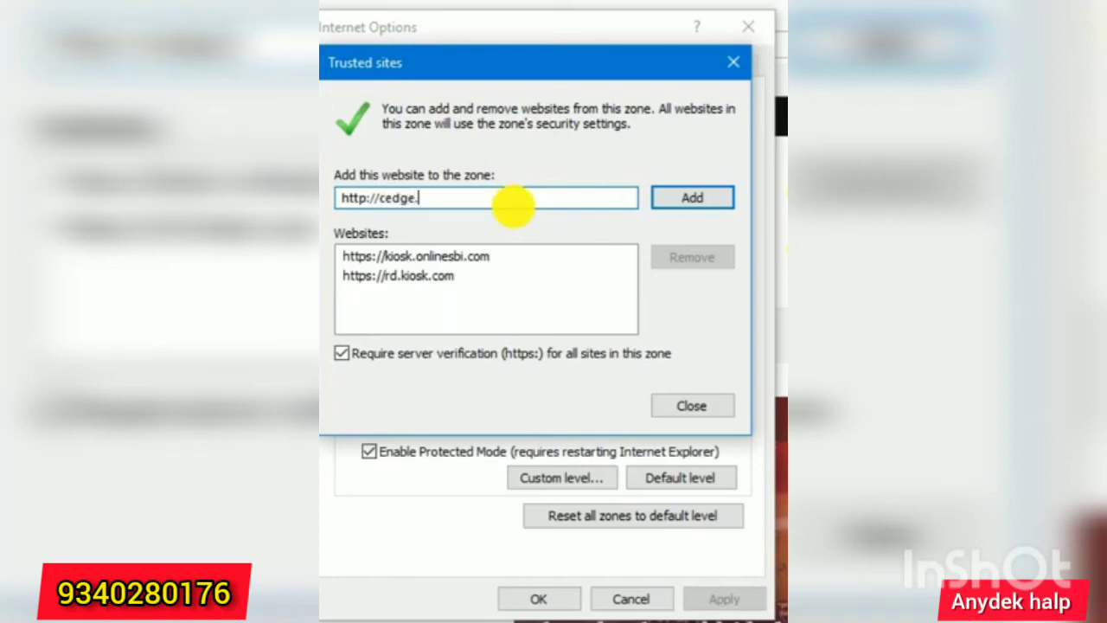
text(co.in)
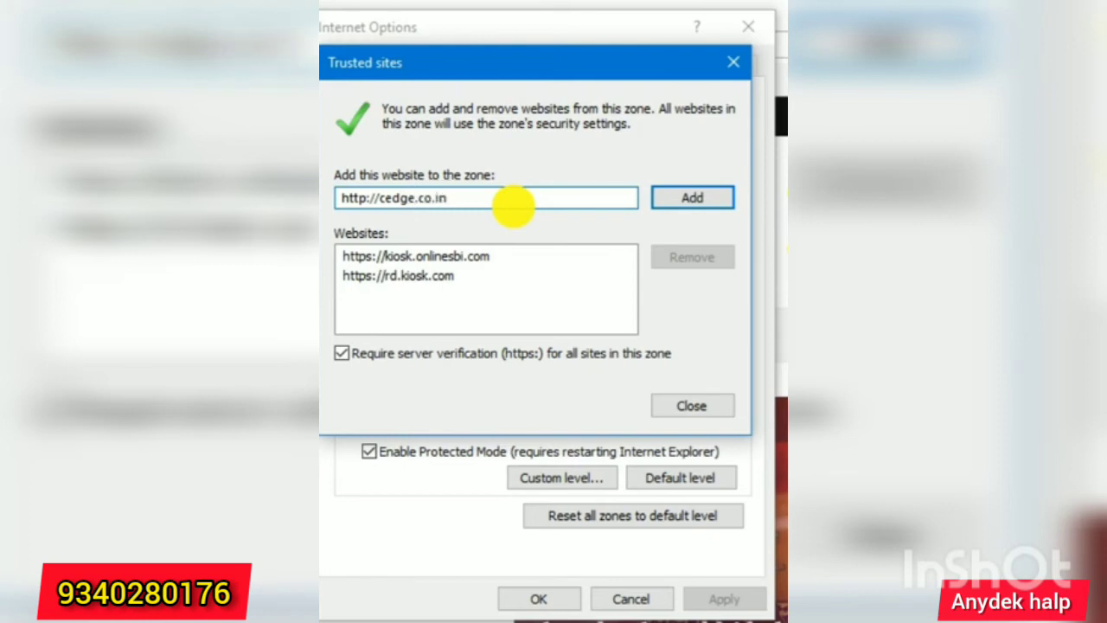
text(:1104/)
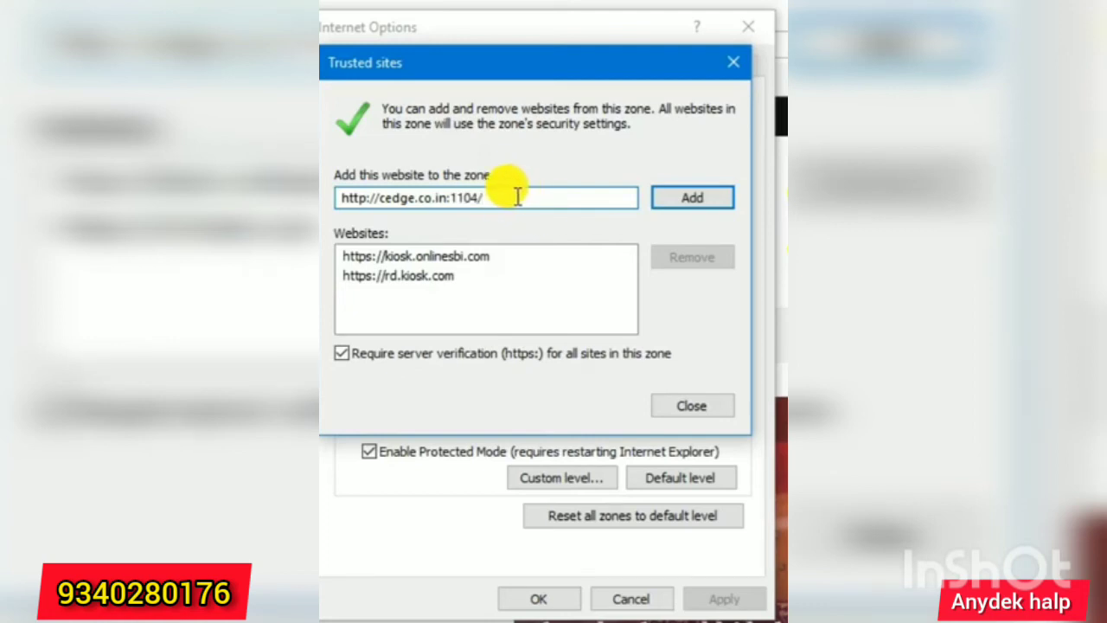
drag(482, 198, 327, 198)
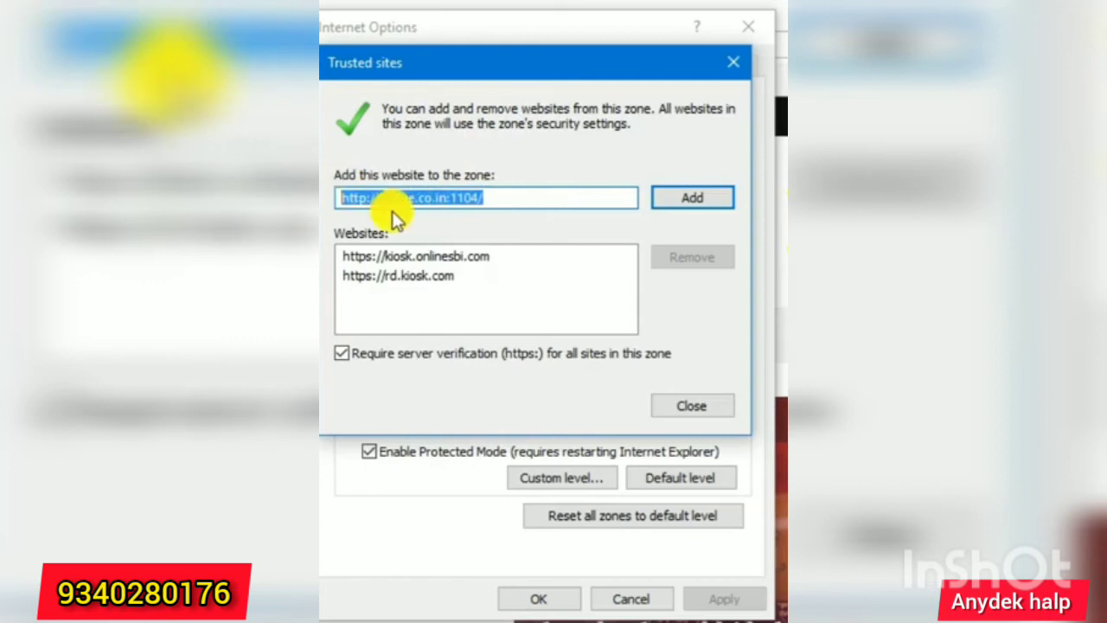
click(713, 198)
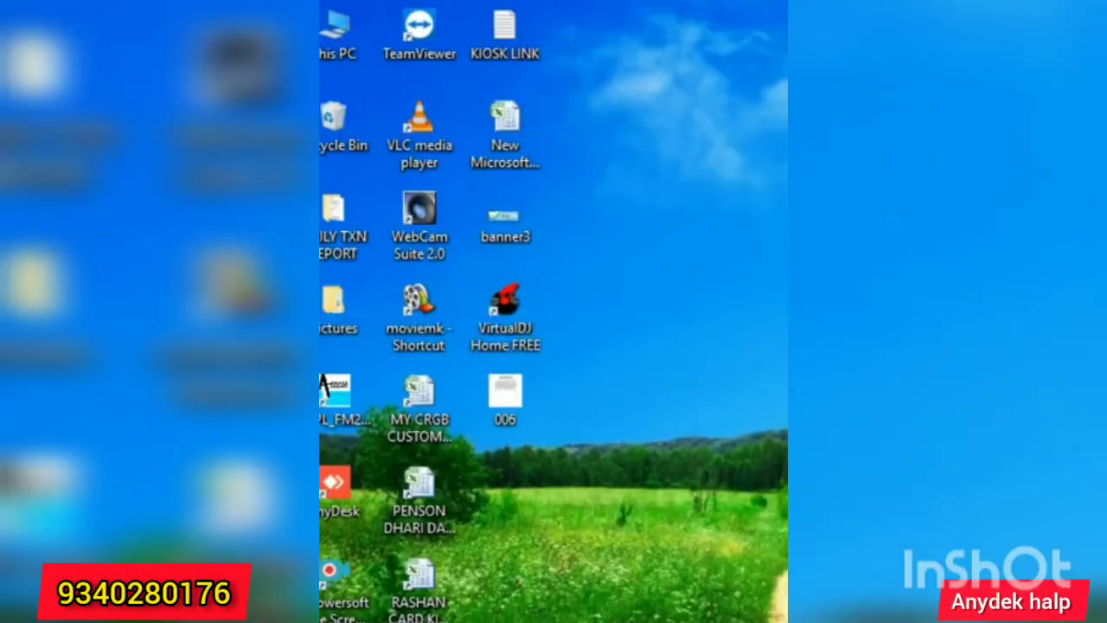
double_click(504, 26)
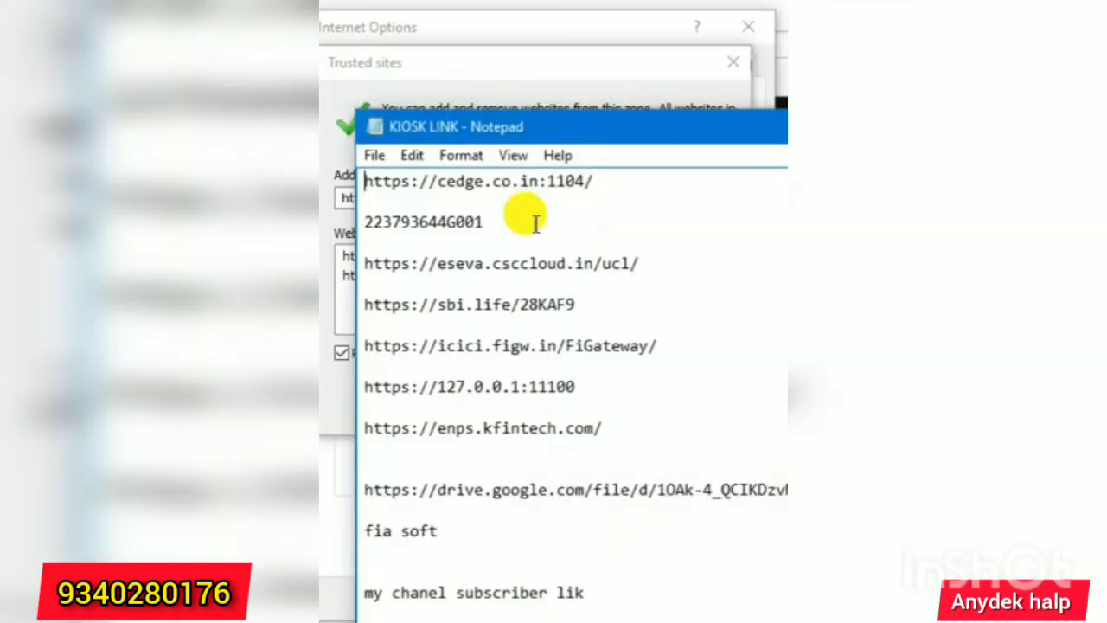
drag(606, 180, 365, 181)
key(ctrl+c)
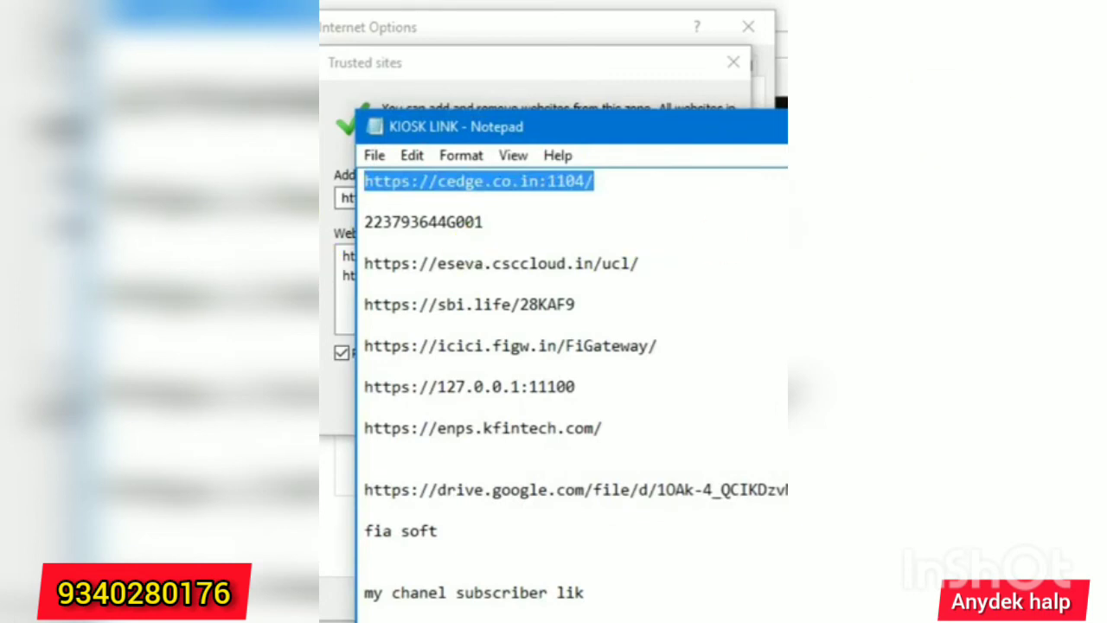
key(alt+Tab)
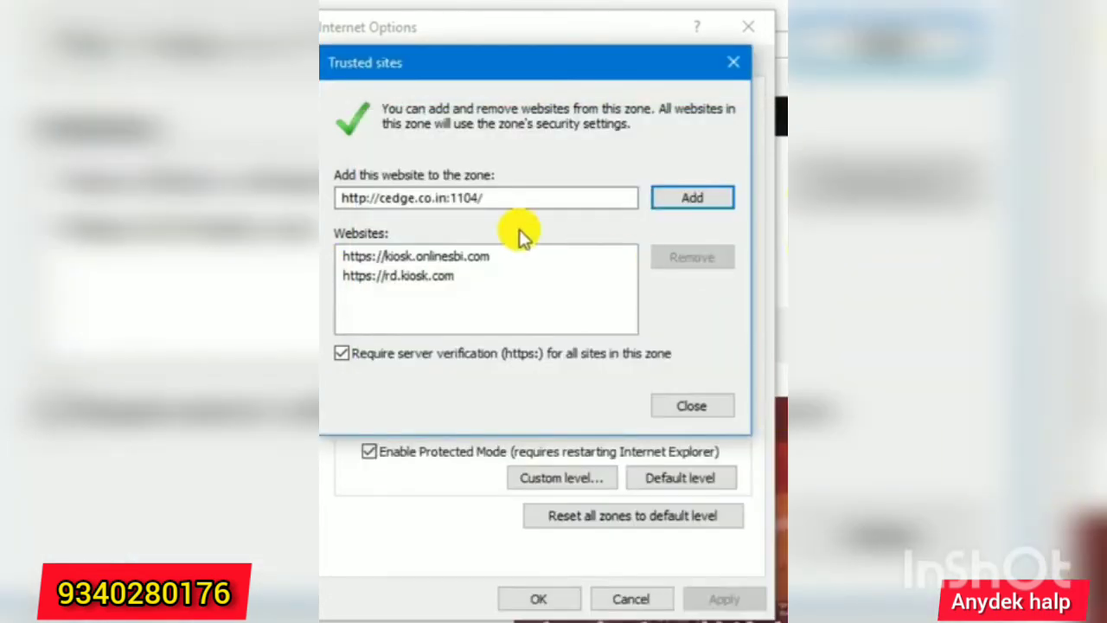
drag(521, 195, 321, 198)
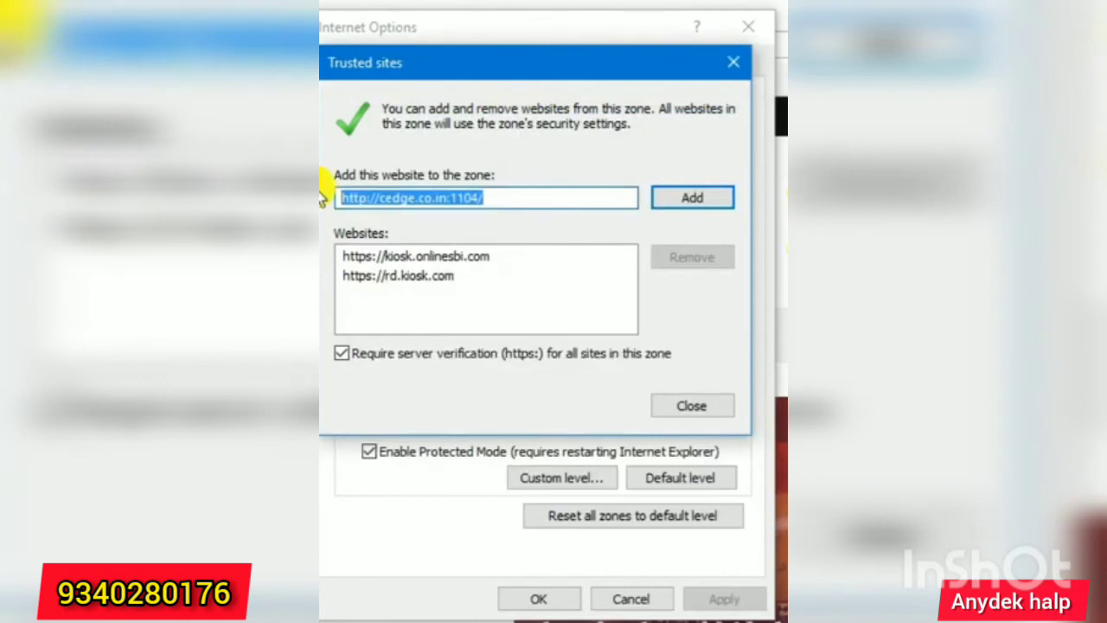
key(ctrl+v)
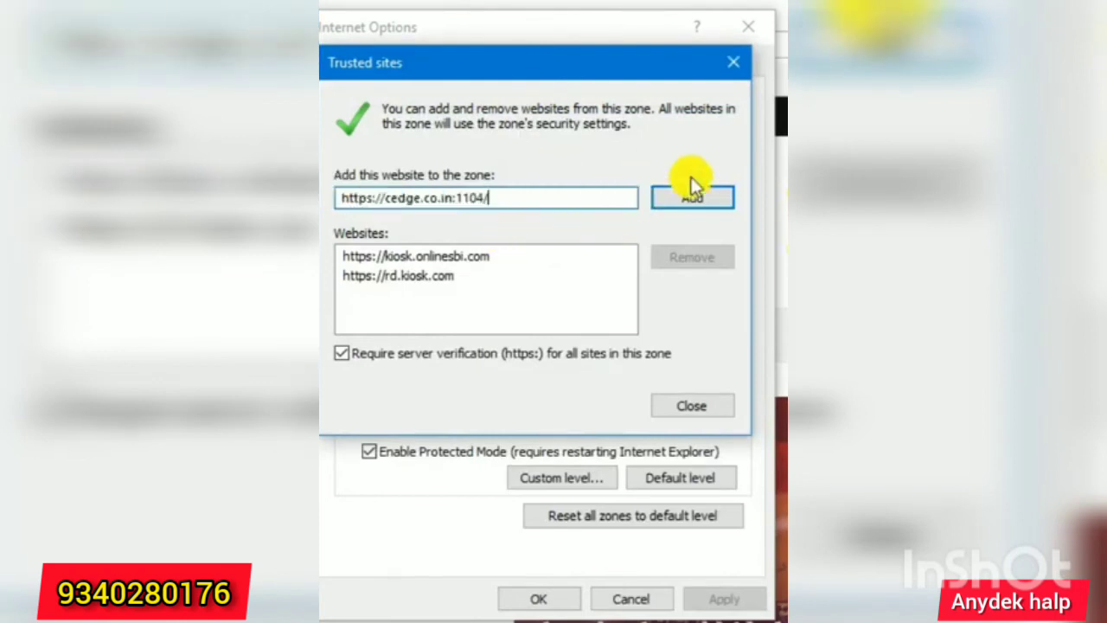
click(702, 195)
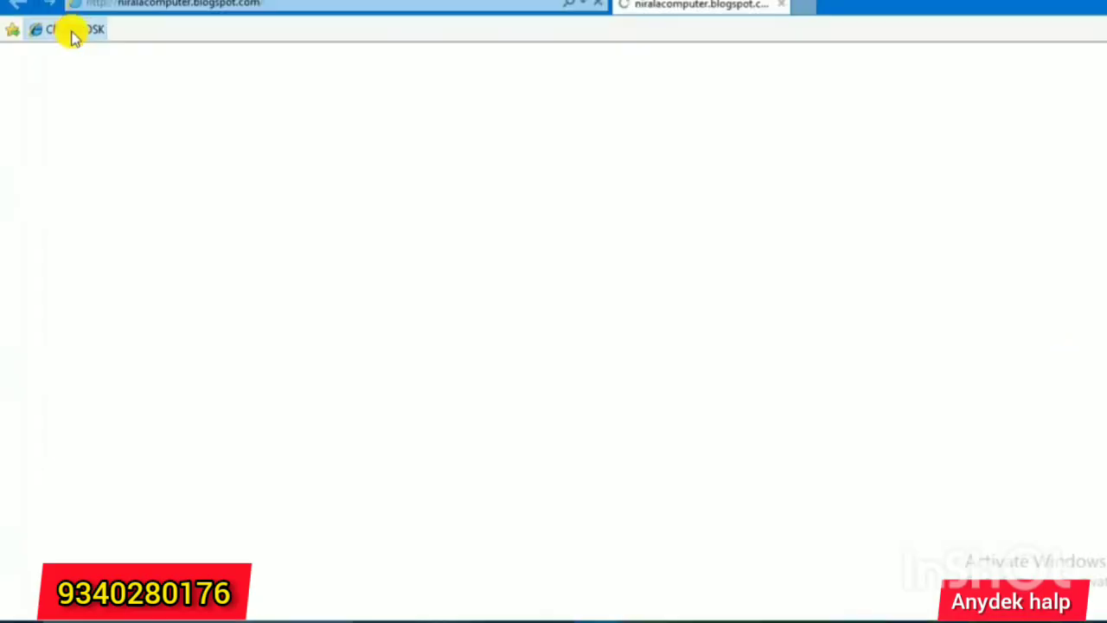
Load the CRGB KIOSK login page and submit the user ID, password and captcha.
click(73, 33)
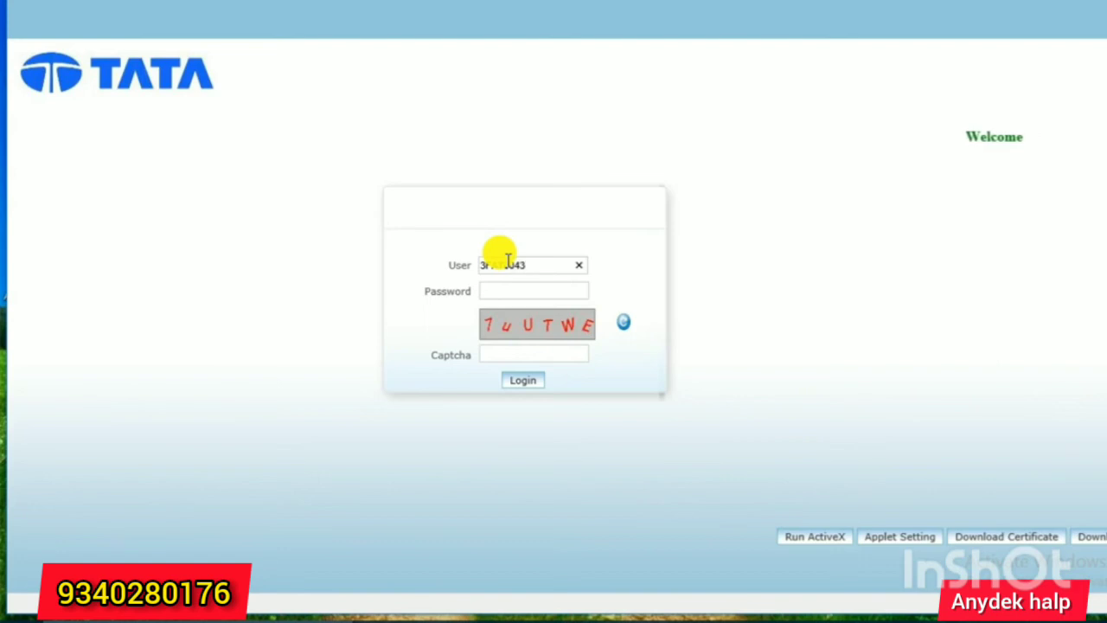
key(Tab)
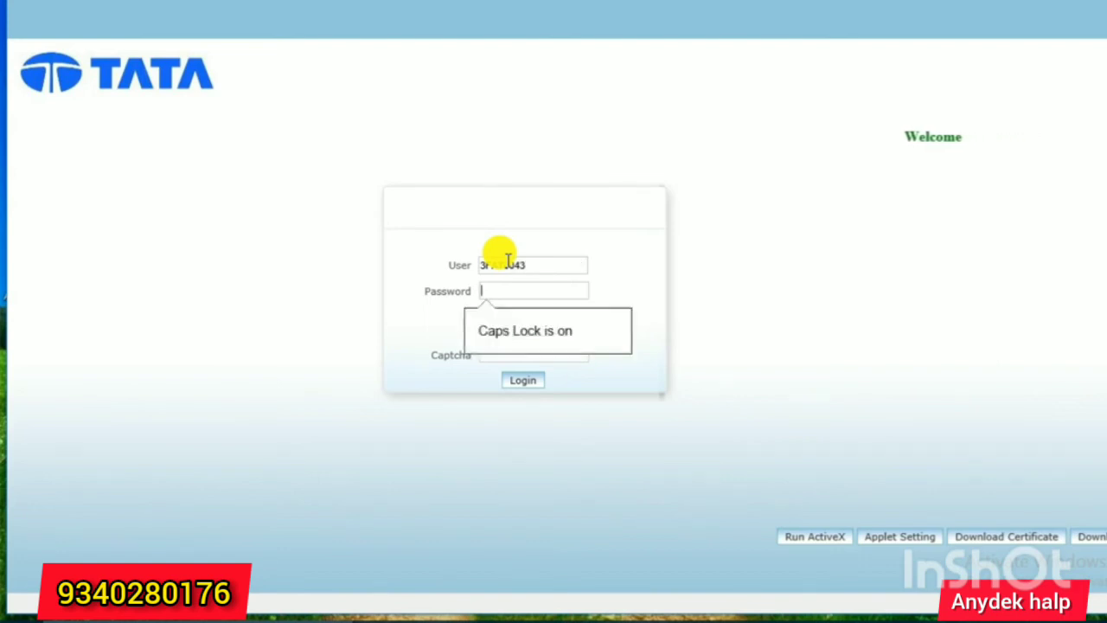
key(Caps_Lock)
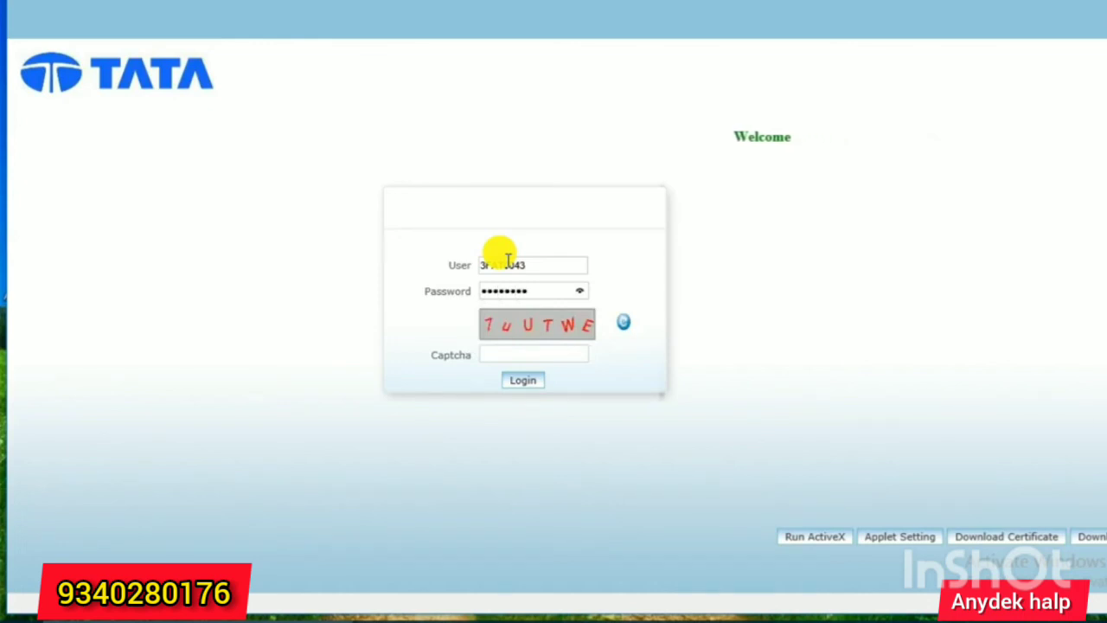
key(Tab)
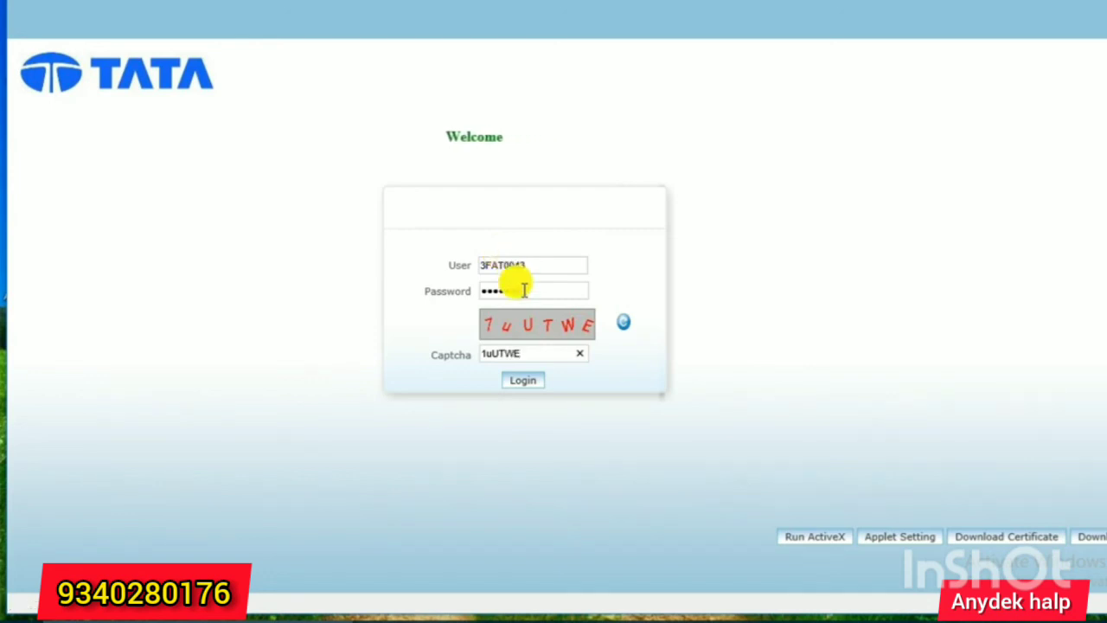
click(527, 383)
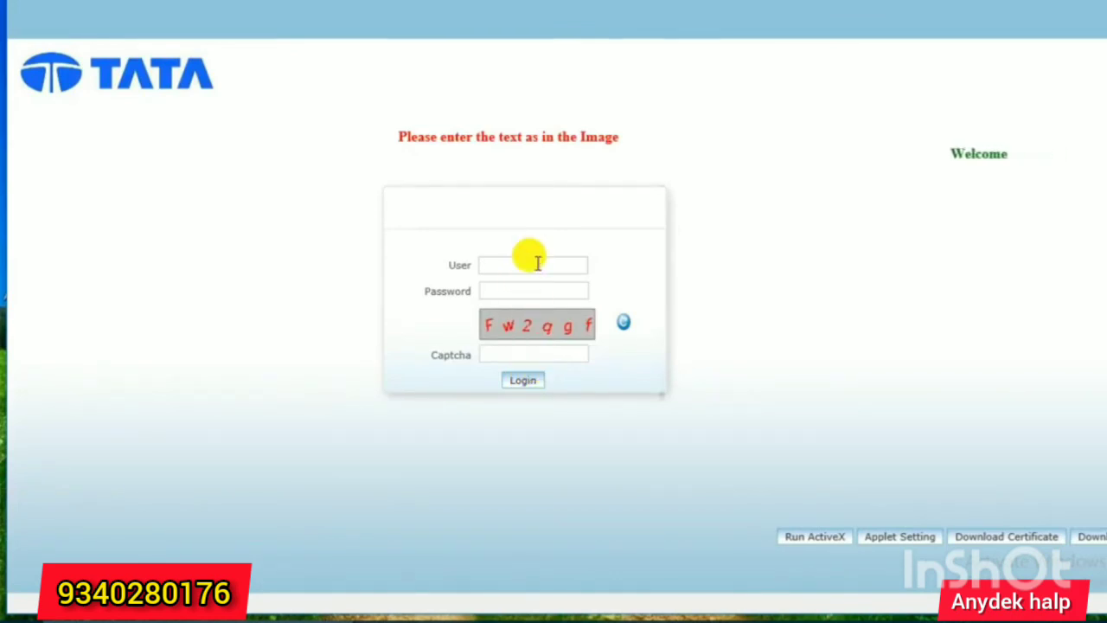
Log in again with the user ID, account password and correctly cased new captcha text.
click(537, 264)
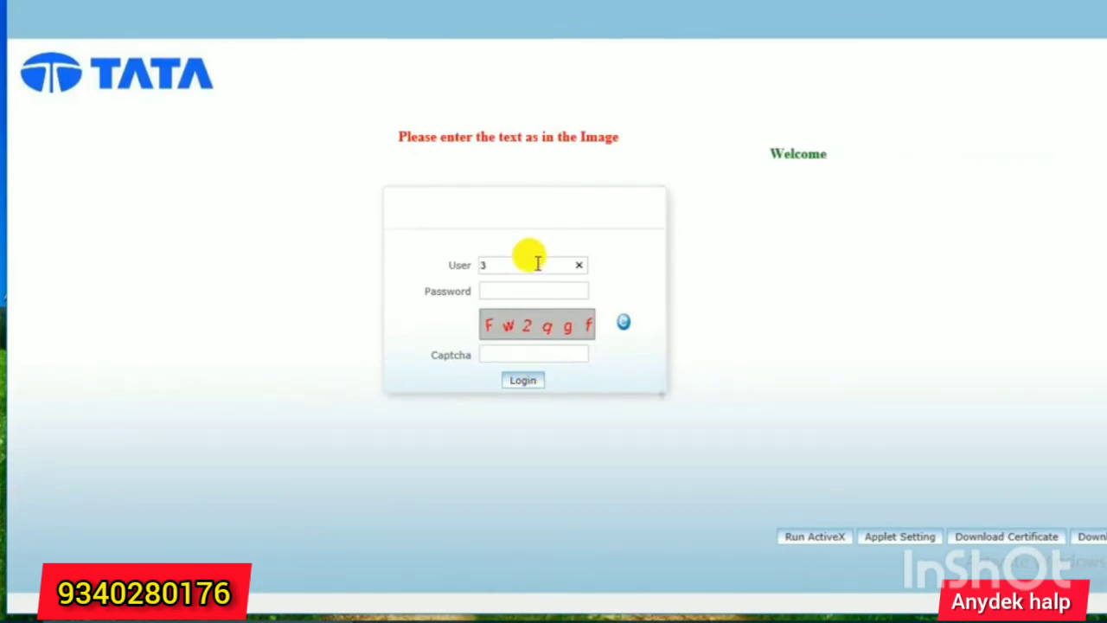
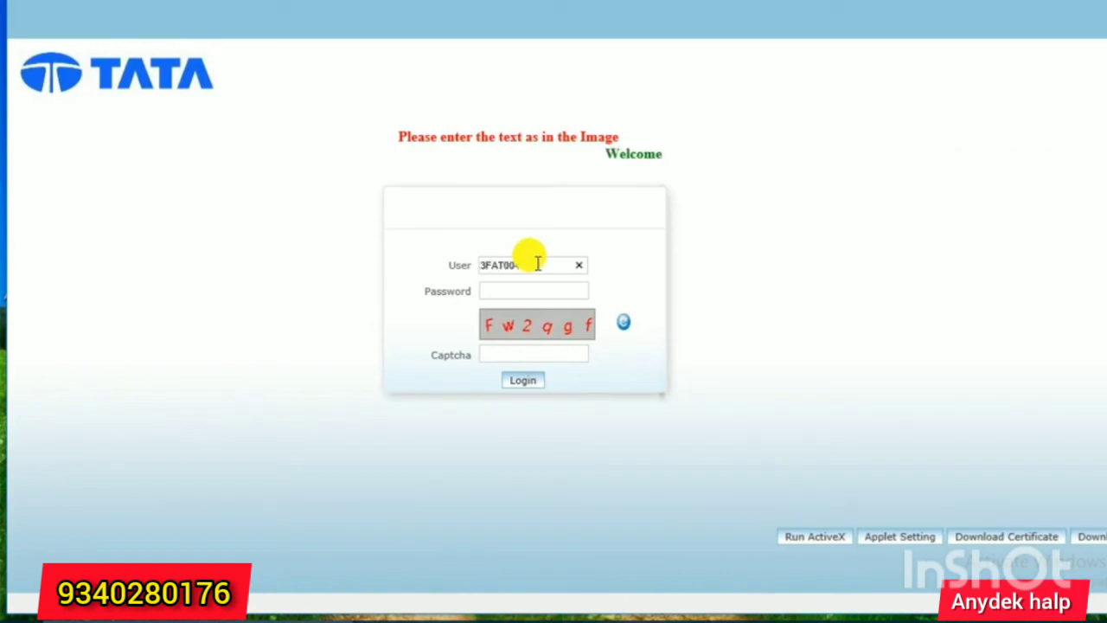
key(Tab)
text(***)
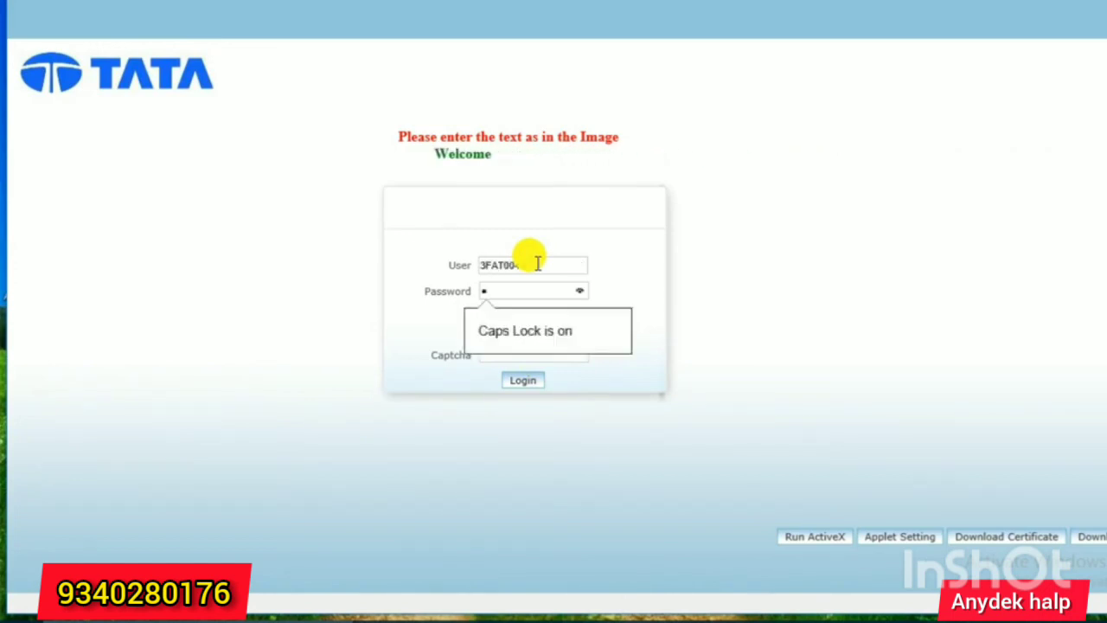
text(******)
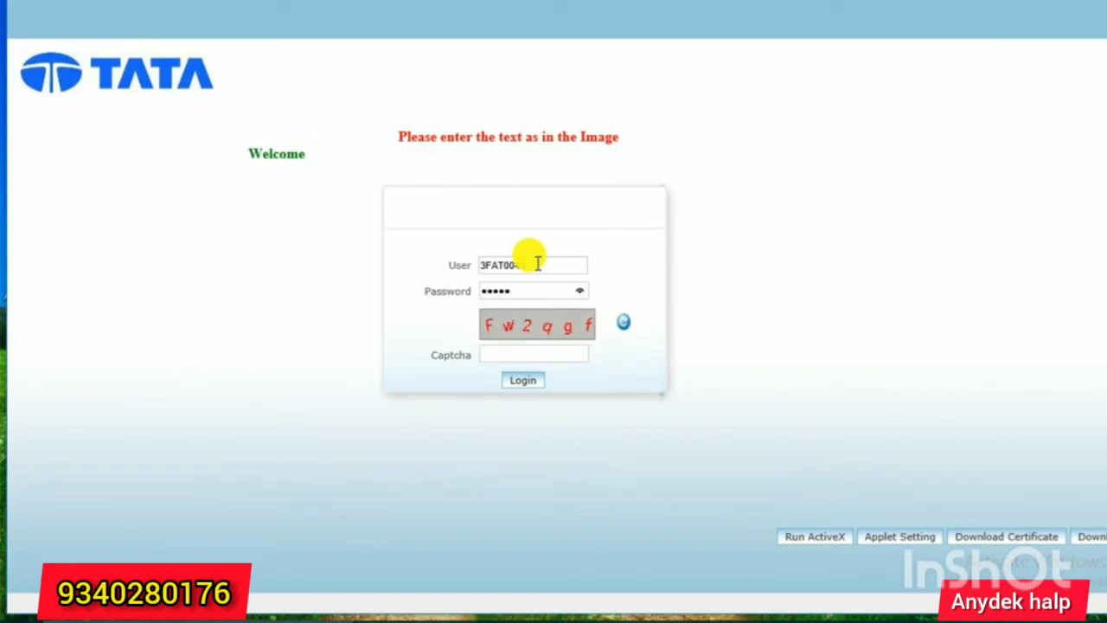
key(Tab)
key(Tab)
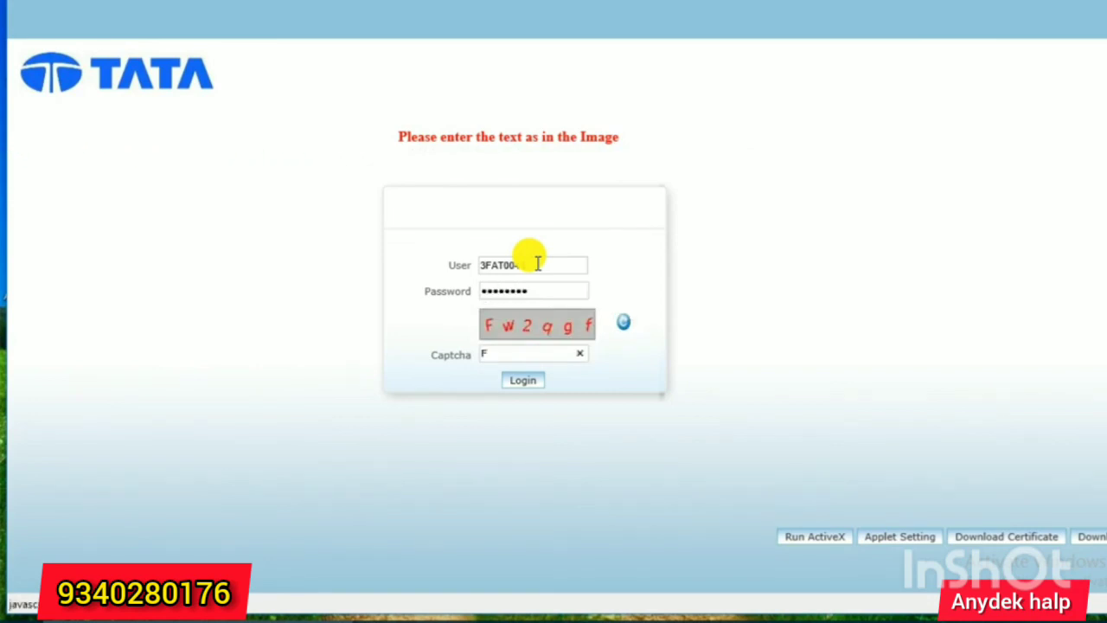
text(Fw2q)
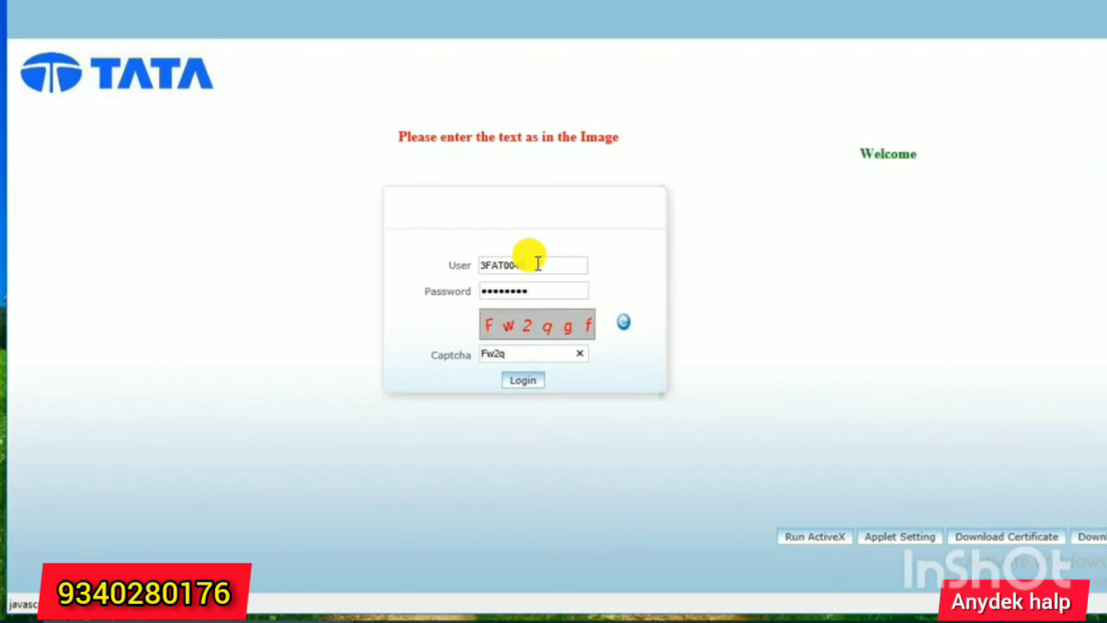
text(gF)
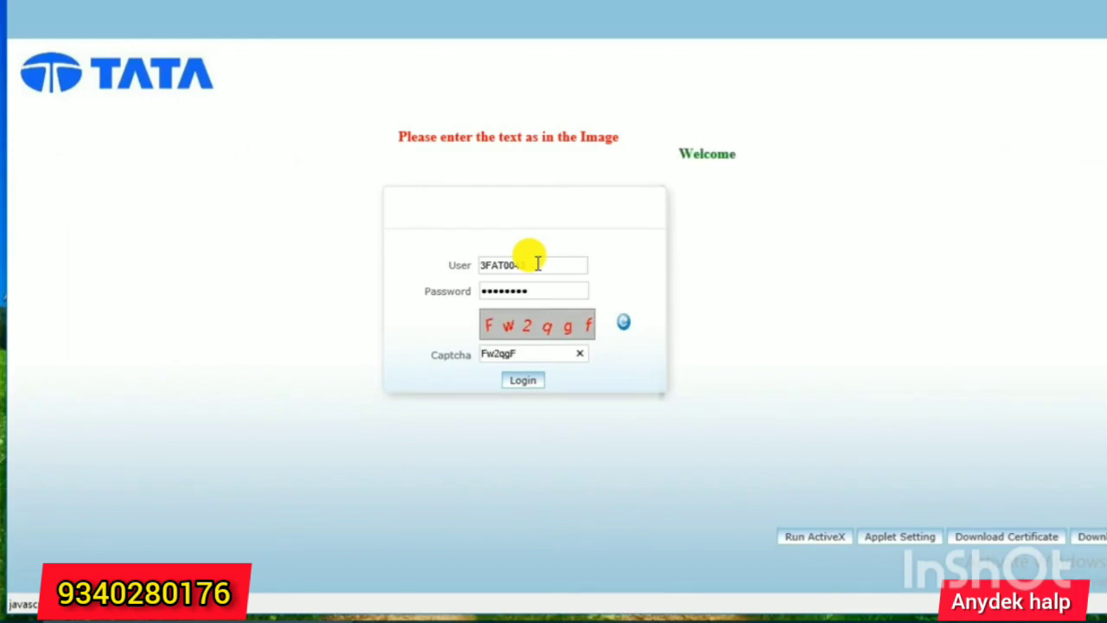
key(BackSpace)
text(f)
click(534, 381)
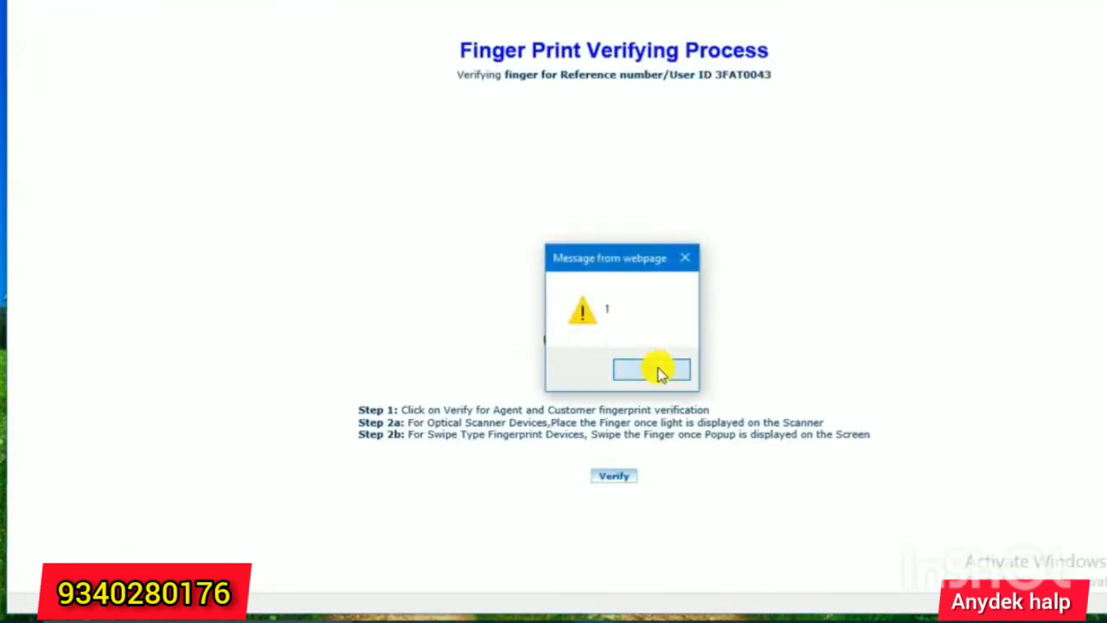
Dismiss the four script alerts and accept the Security Alert to continue.
click(657, 371)
click(678, 372)
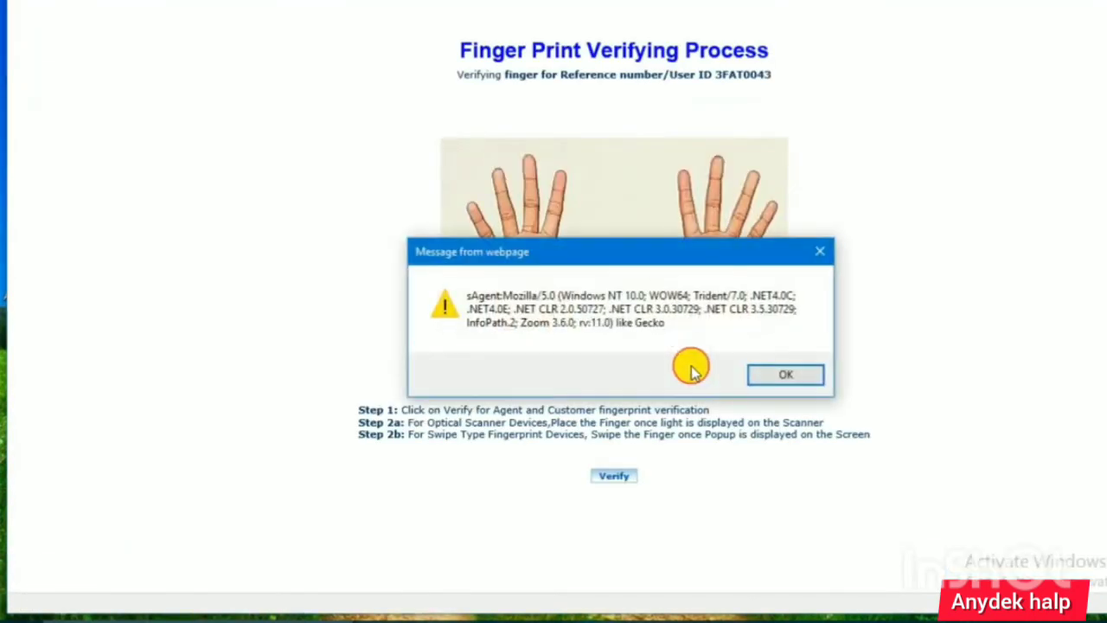
click(778, 371)
click(672, 372)
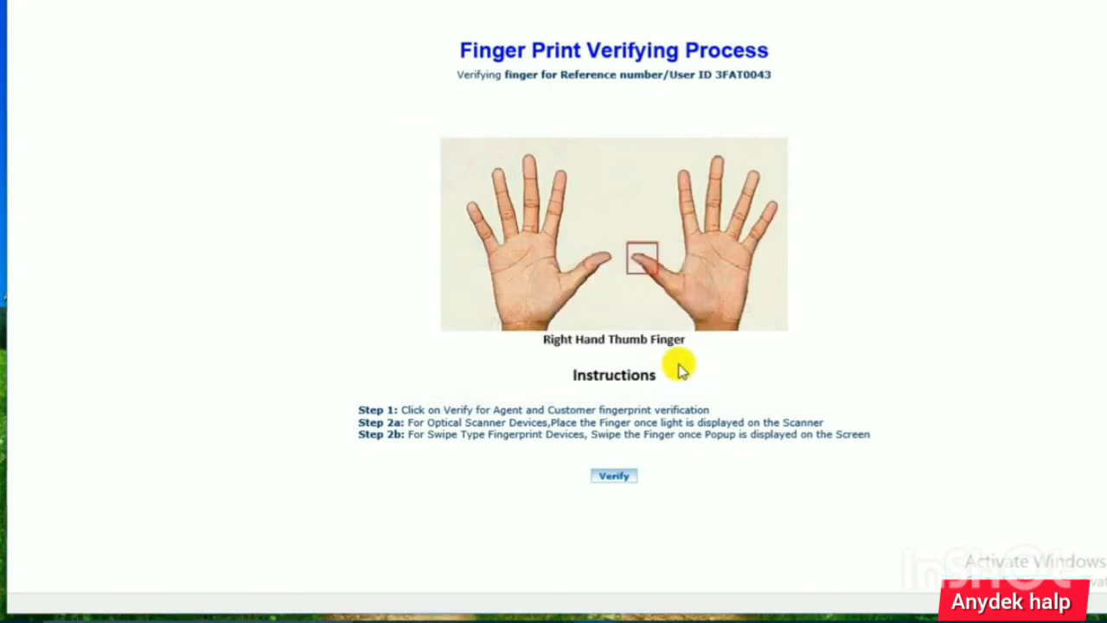
click(506, 405)
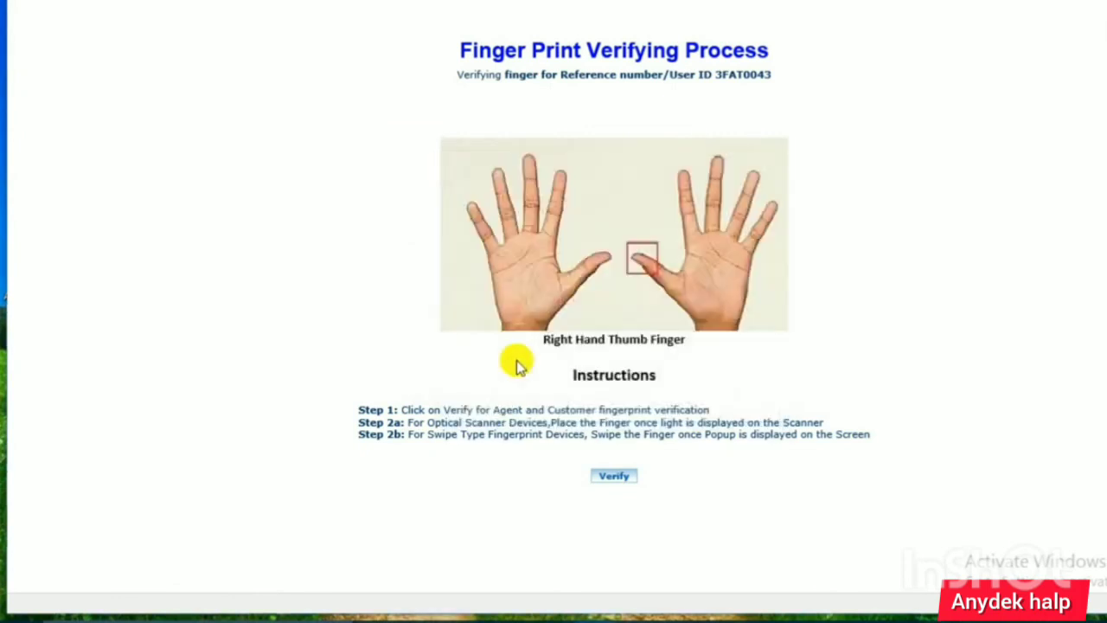
Acknowledge the RD Services, Fingerprint Captured and verification success messages.
click(789, 373)
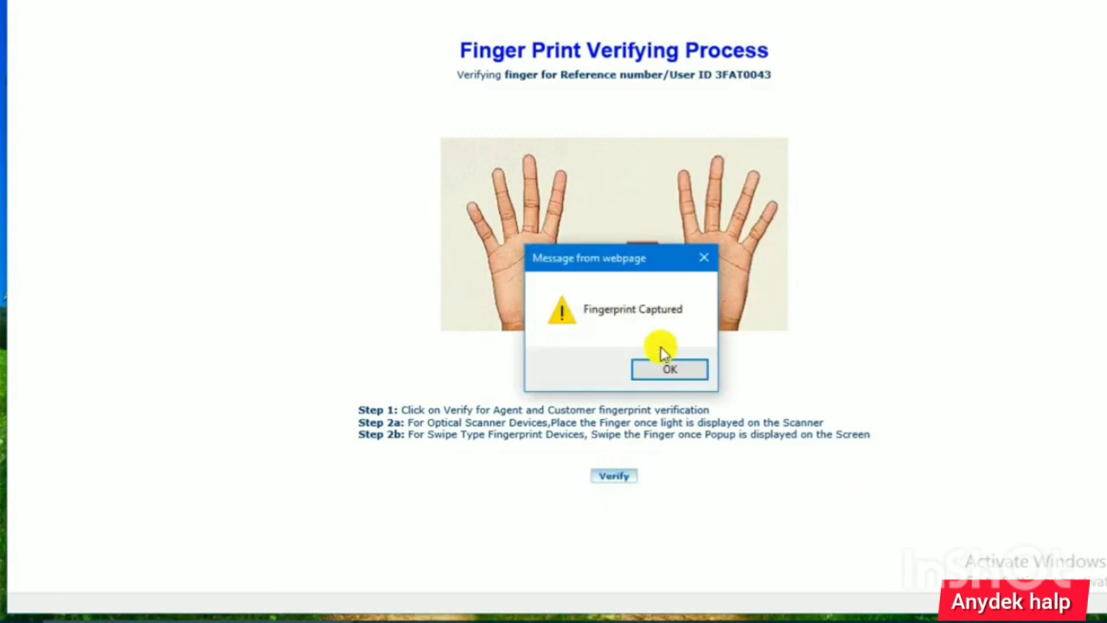
click(695, 374)
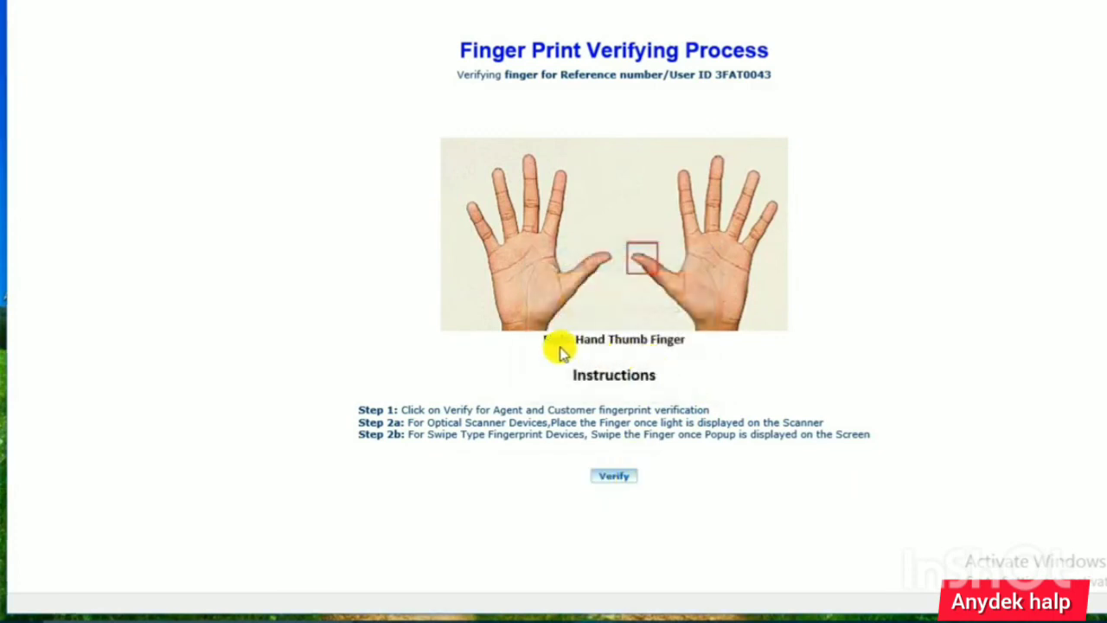
click(677, 372)
click(682, 366)
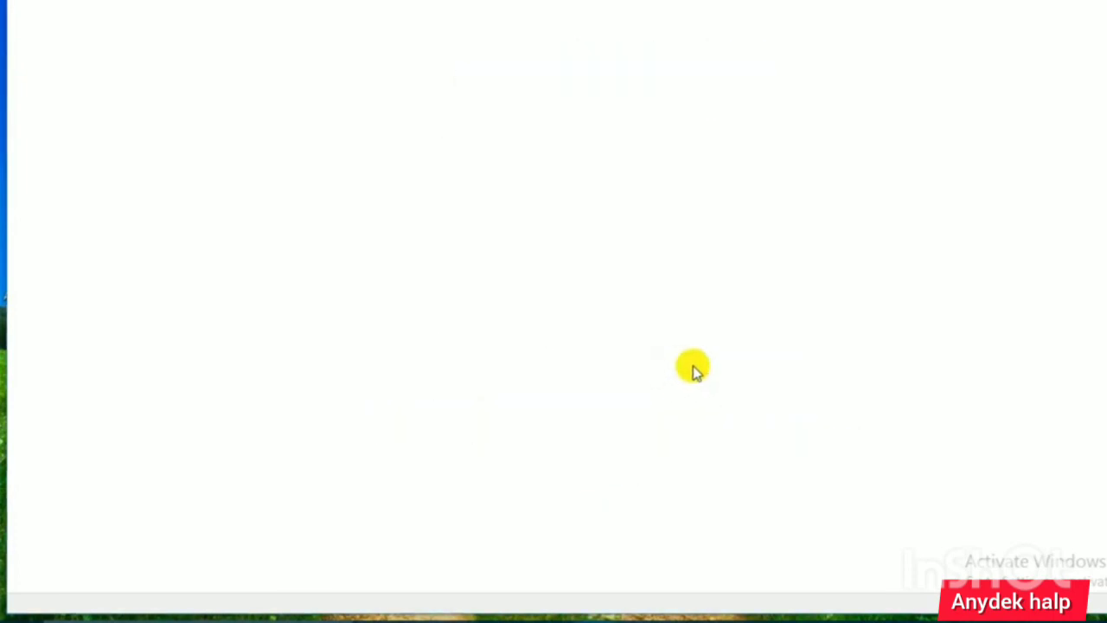